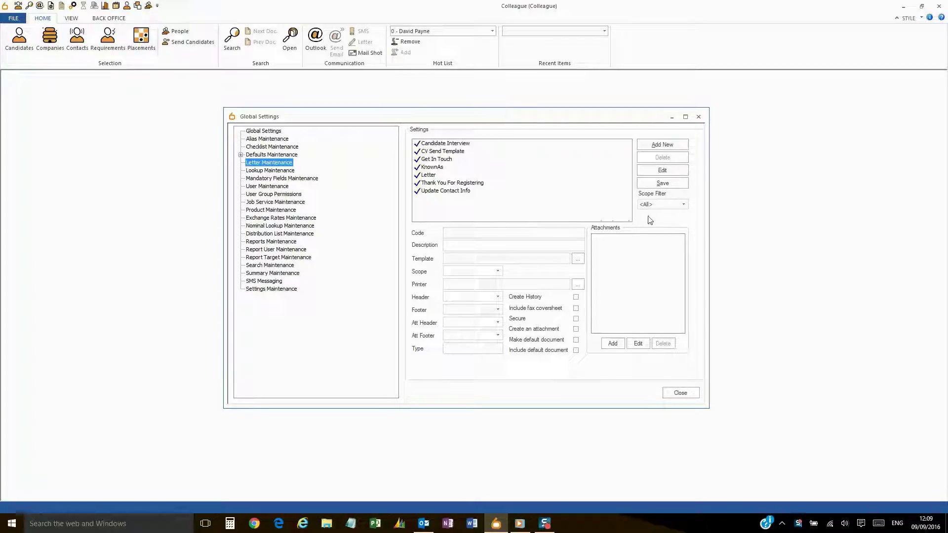
Filter the letter templates by Letter Only and by Email Only scope, and restore the scope filter to <All>.
click(685, 207)
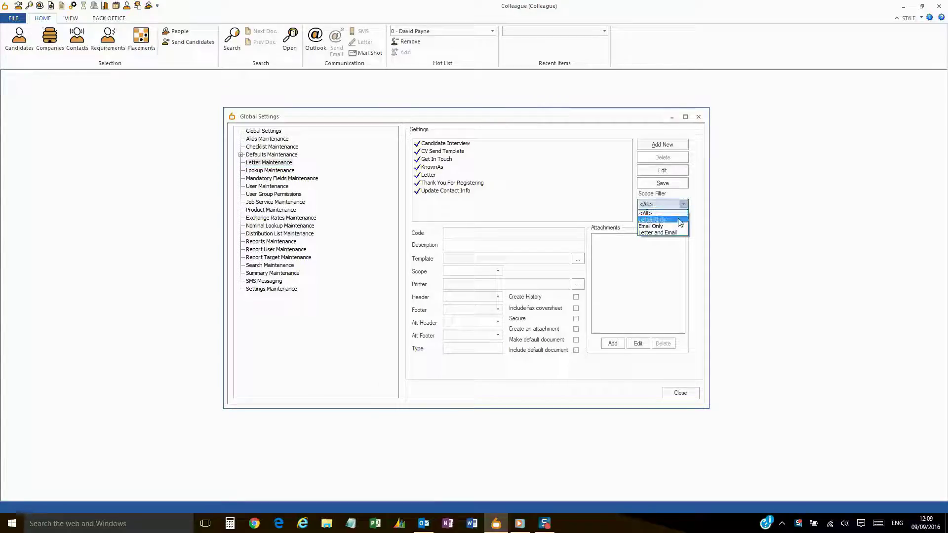
click(681, 219)
click(685, 207)
click(678, 218)
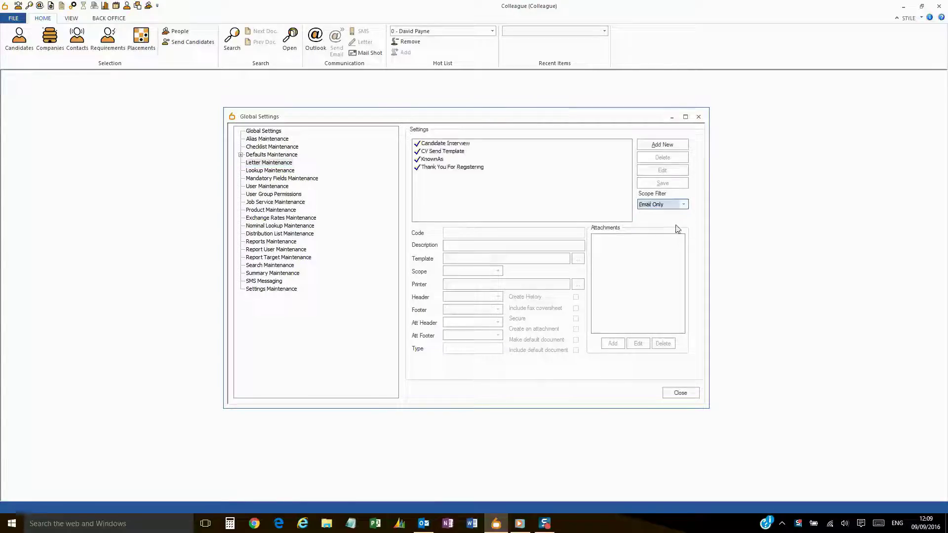
click(684, 206)
click(675, 211)
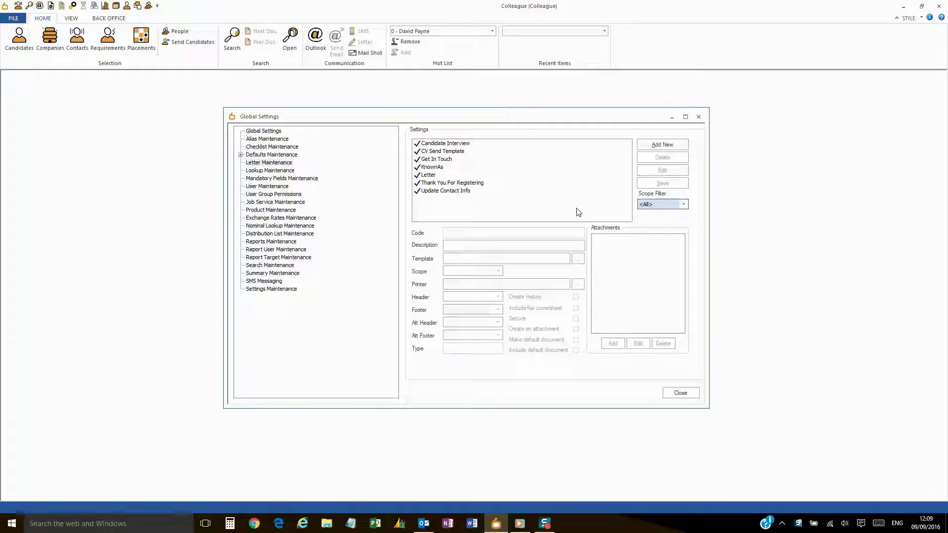
Open the email version of the Get In Touch template for viewing, and close the document.
click(478, 161)
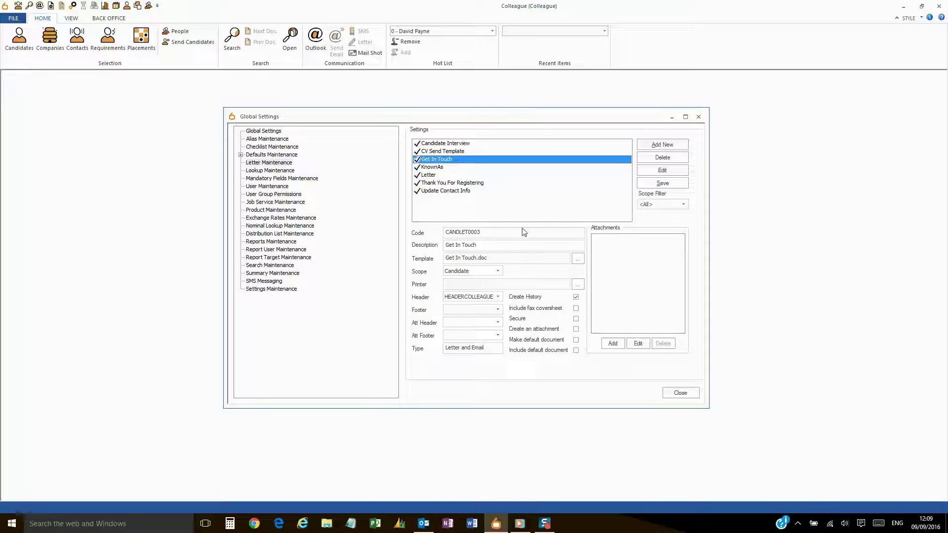
click(662, 170)
drag(505, 243, 479, 256)
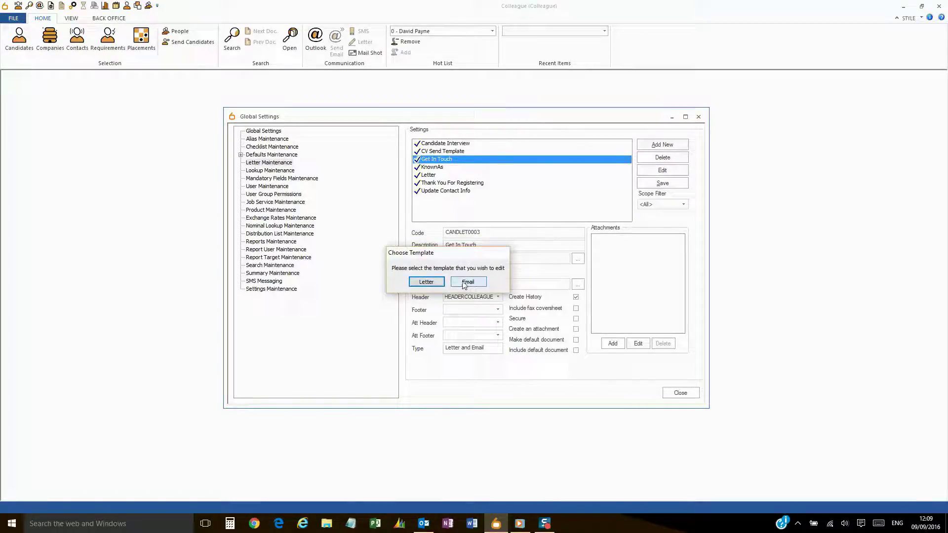
click(464, 284)
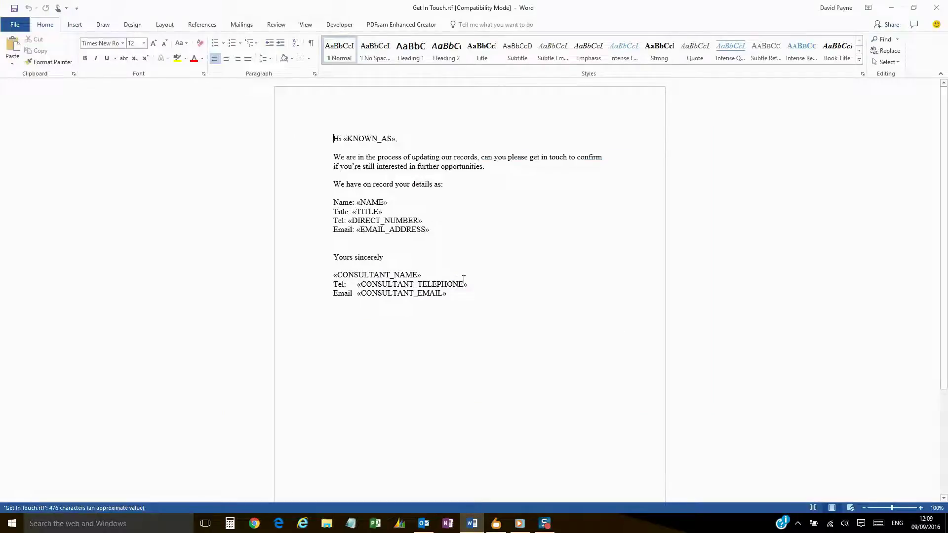
click(934, 8)
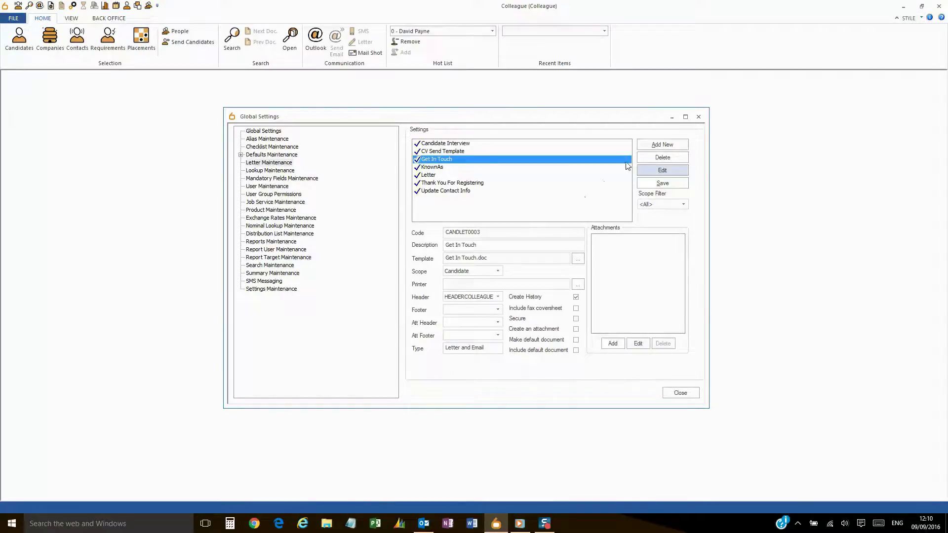
Start a new letter template of the Candidate type and proceed to its file name.
click(657, 145)
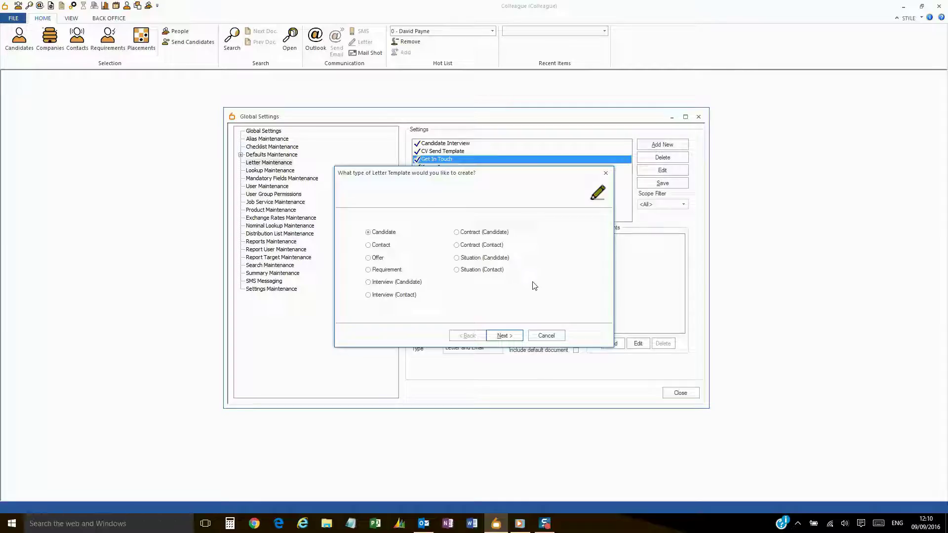
drag(498, 175, 521, 160)
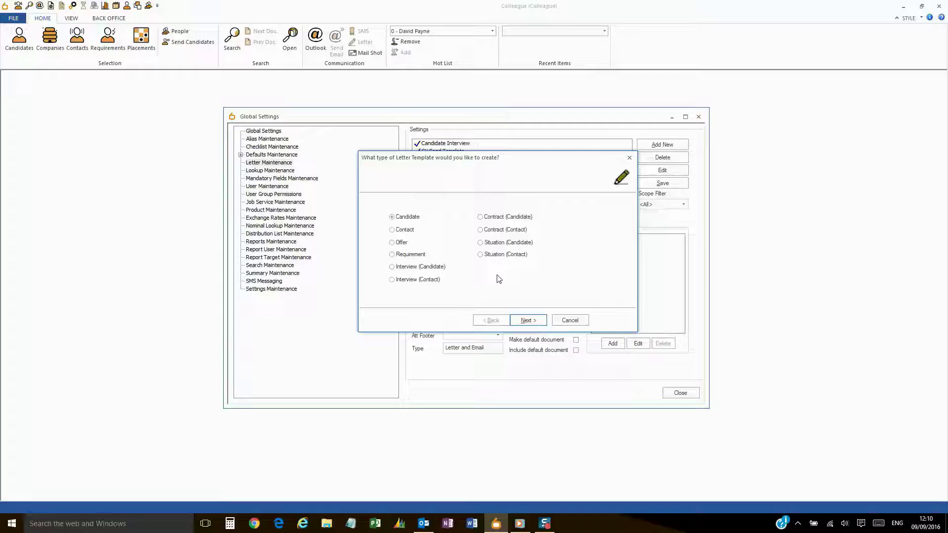
click(527, 321)
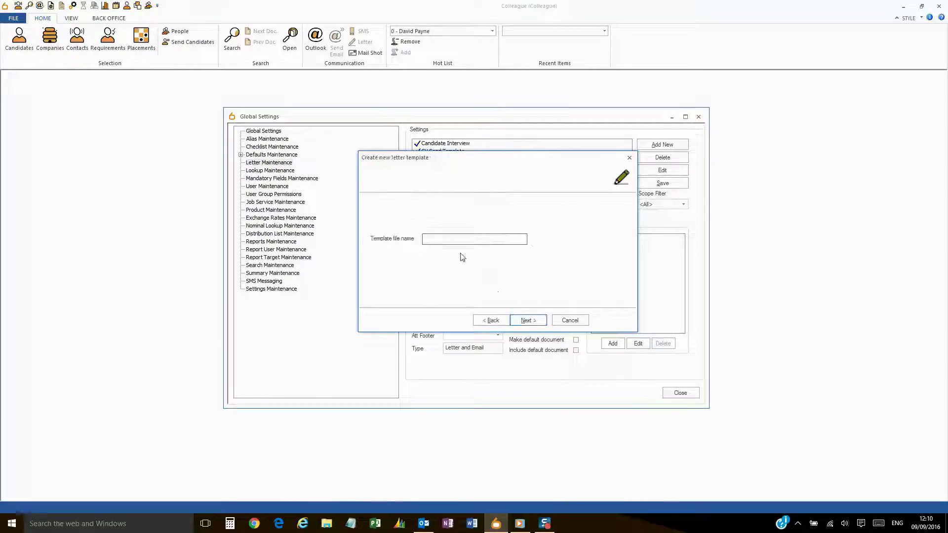
Try to name the new template file Get In Touch.
text(Get In Touch)
click(525, 320)
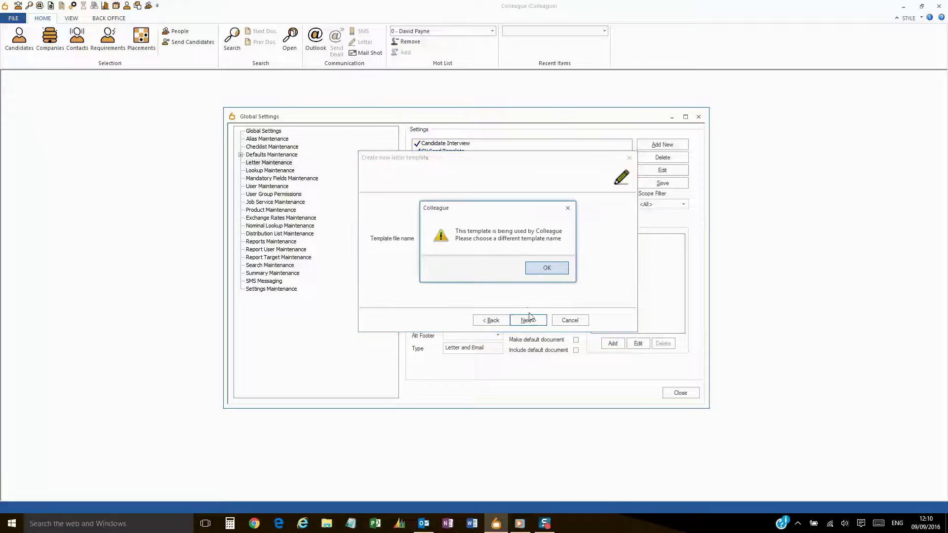
click(542, 272)
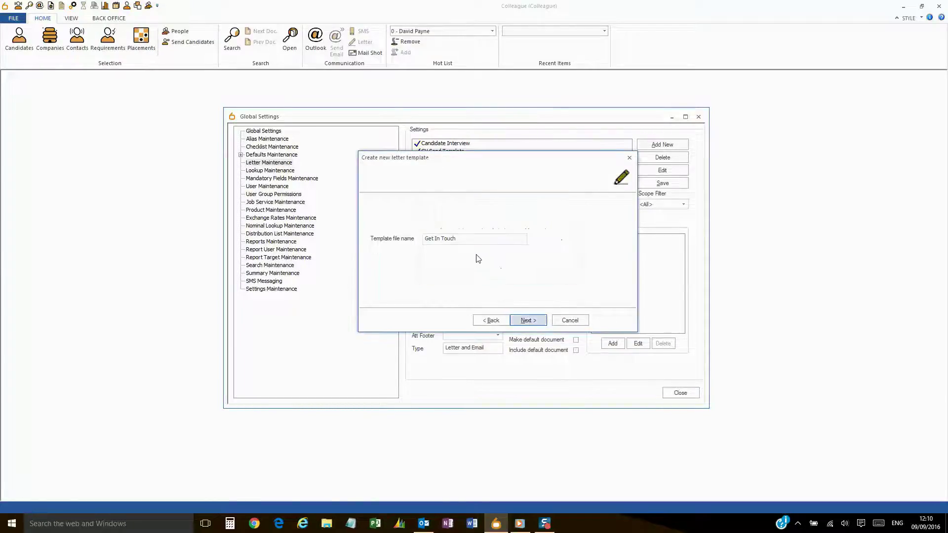
Name the template file Follow Up and continue to its purpose and behaviour settings.
drag(474, 239, 358, 250)
text(Follow Up)
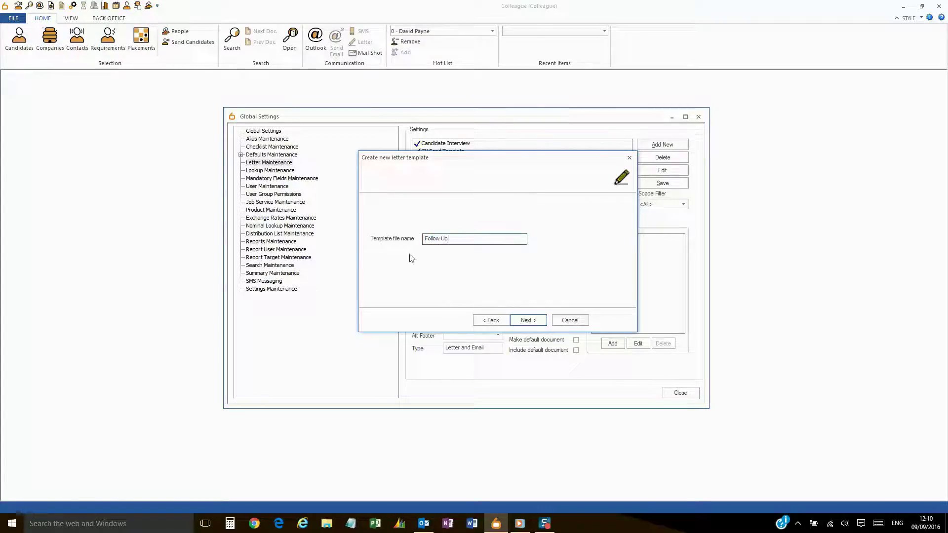
click(528, 319)
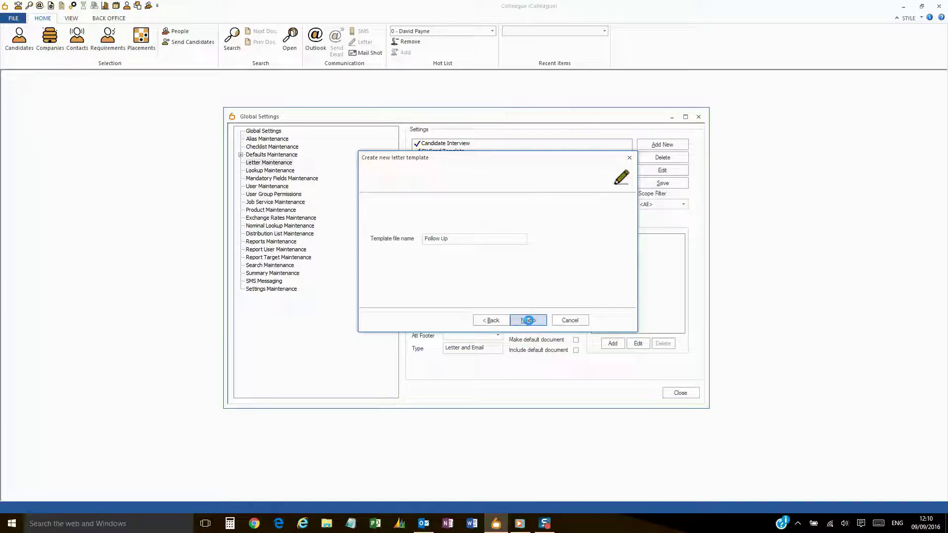
click(528, 320)
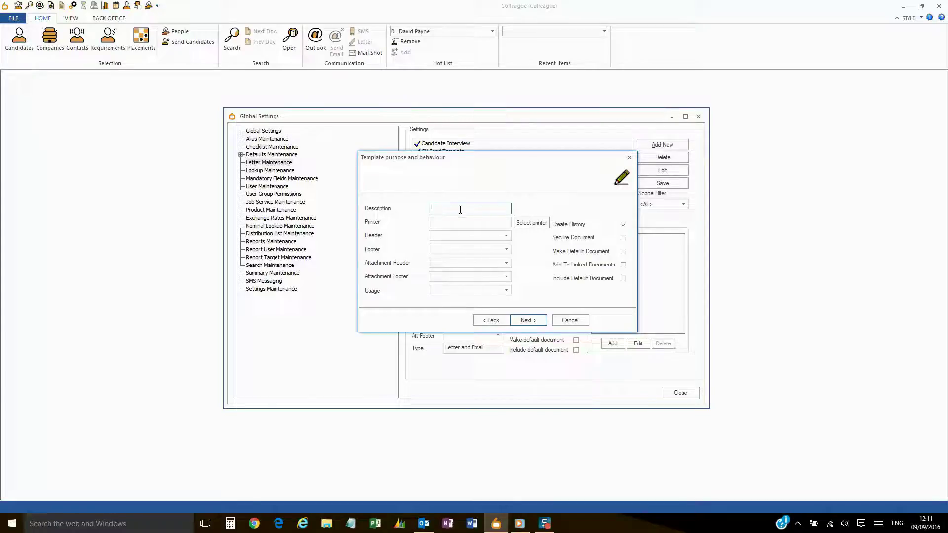
Enter the description Follow Up Template and choose HP1B8150 (HP Officejet 6700) as the template's printer.
text(Follow Up Template)
click(439, 222)
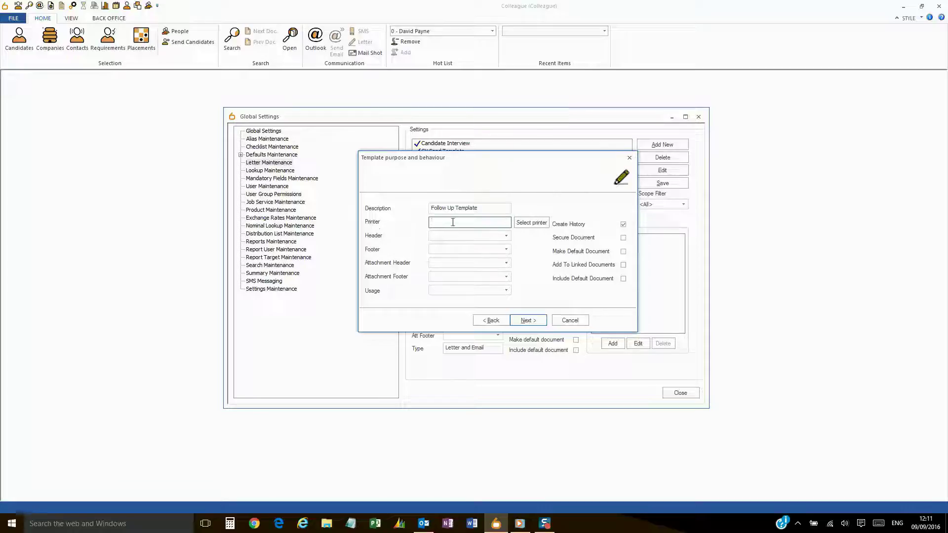
click(529, 223)
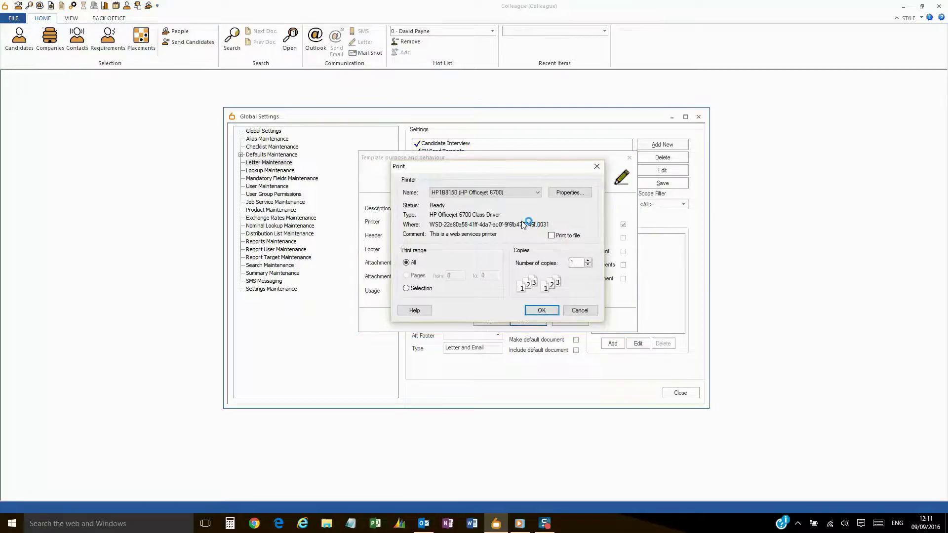
click(541, 310)
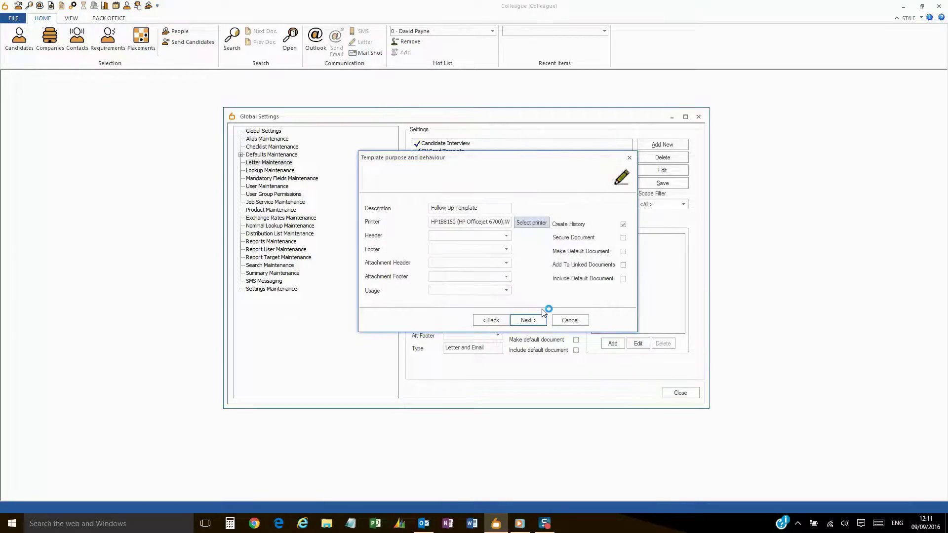
Check the choices offered for the header, footer, attachment header and attachment footer, leaving all four blank.
click(506, 236)
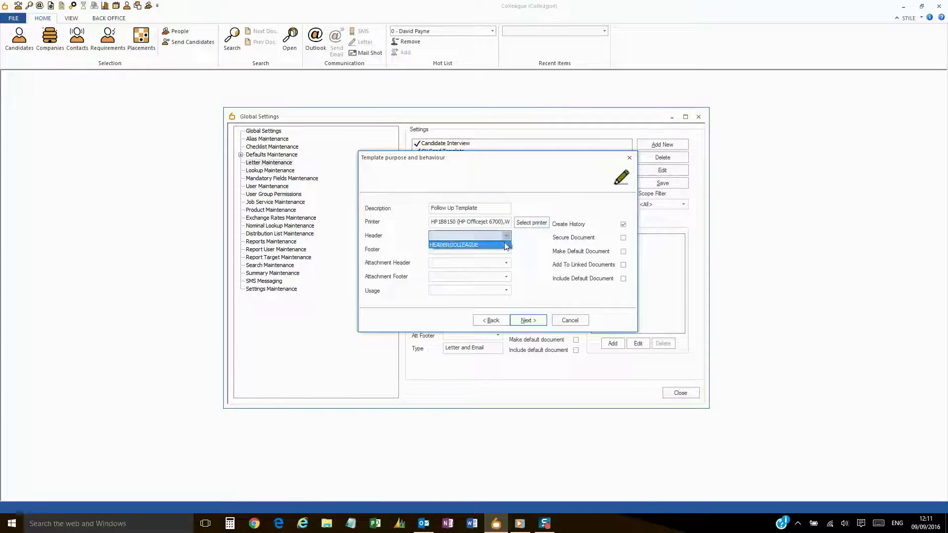
click(506, 246)
click(506, 250)
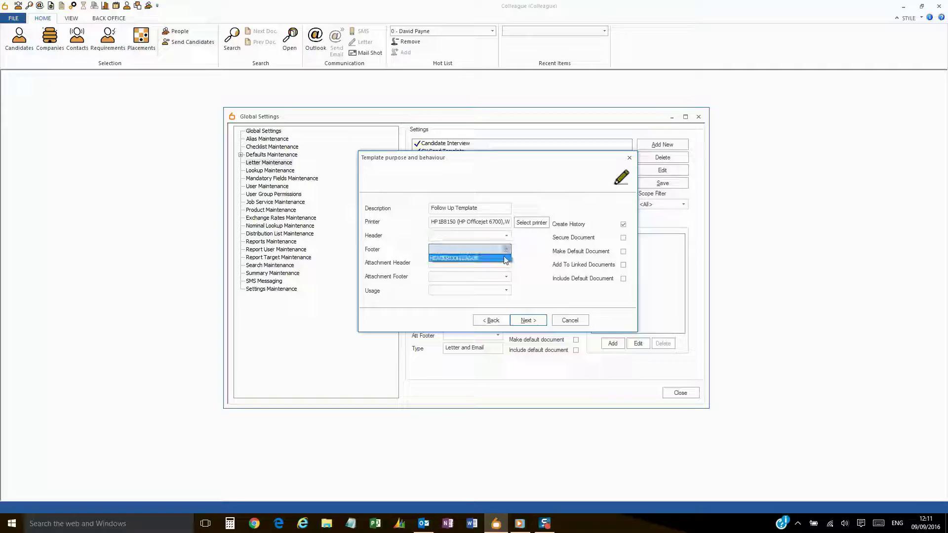
click(505, 258)
click(506, 264)
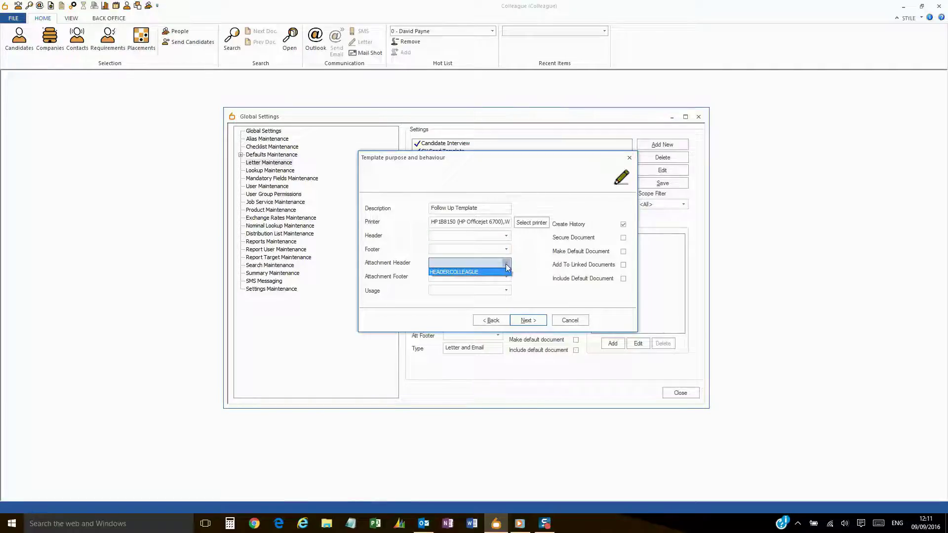
click(507, 271)
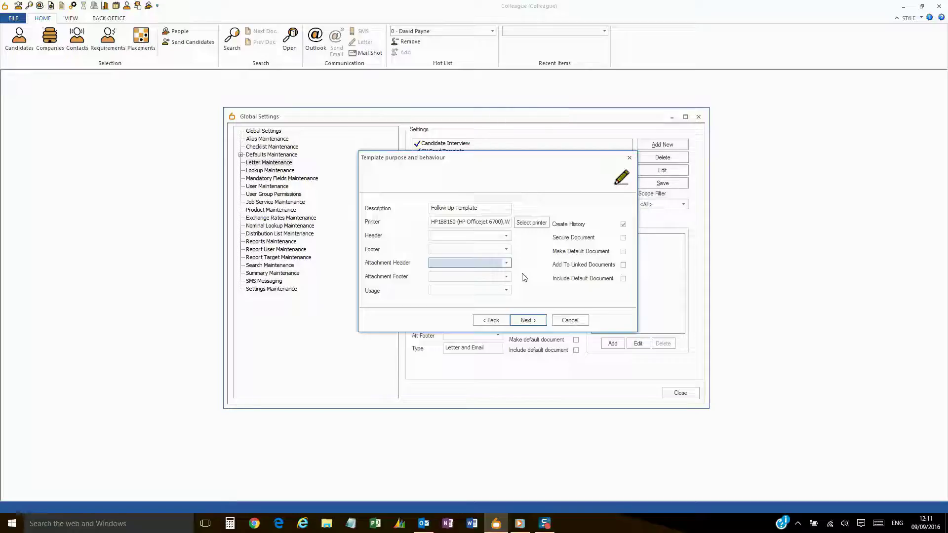
click(506, 278)
click(507, 279)
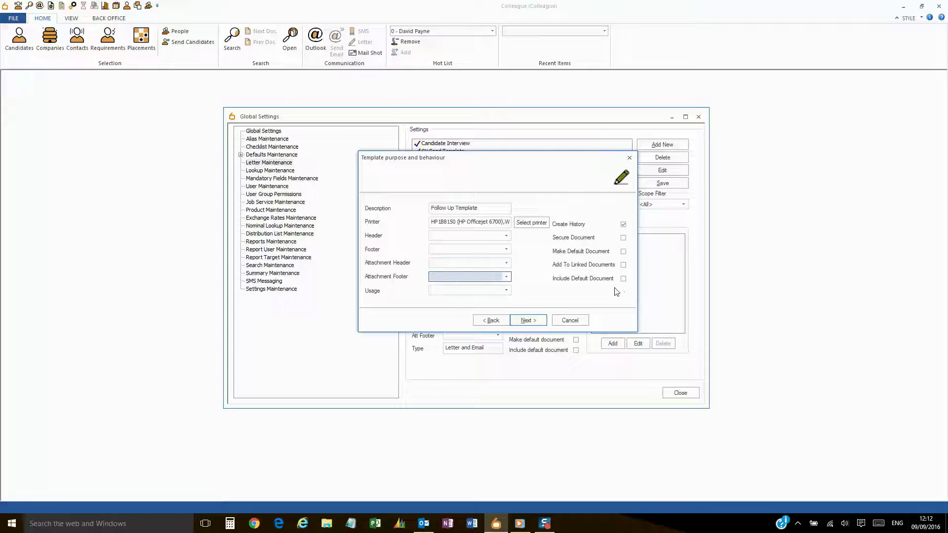
Set the template's usage to Email Only and finish the wizard with the new document opened for editing.
click(507, 292)
click(506, 291)
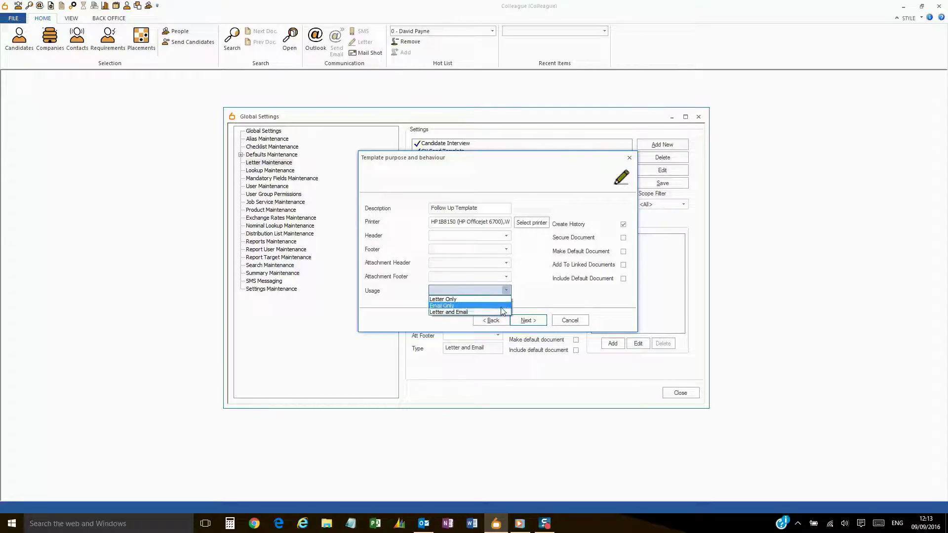
click(502, 310)
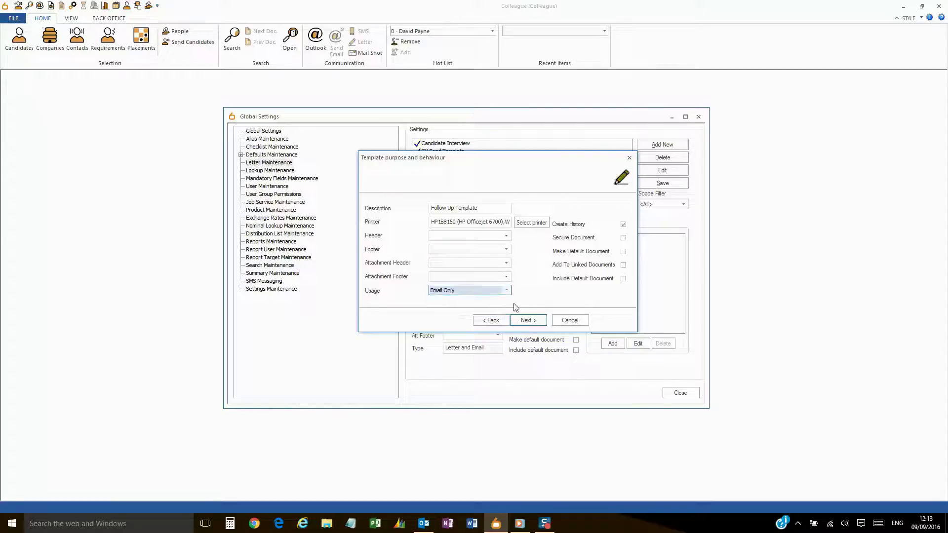
click(535, 321)
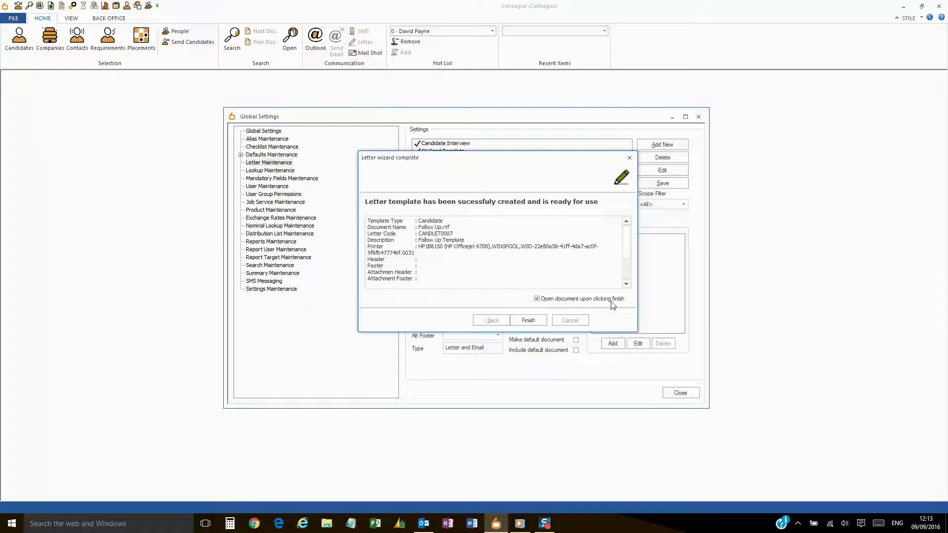
click(529, 321)
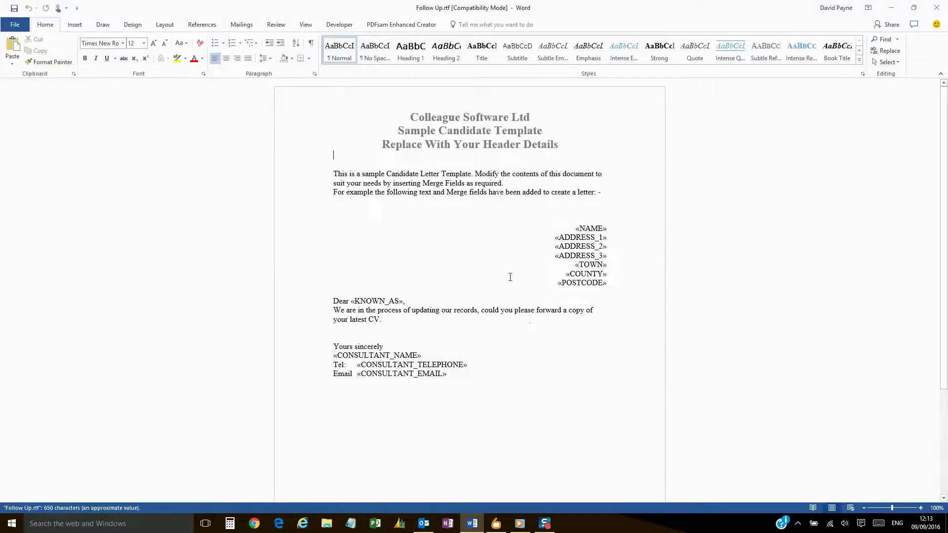
Delete the three-line sample text from the document header and return to the body.
double_click(413, 121)
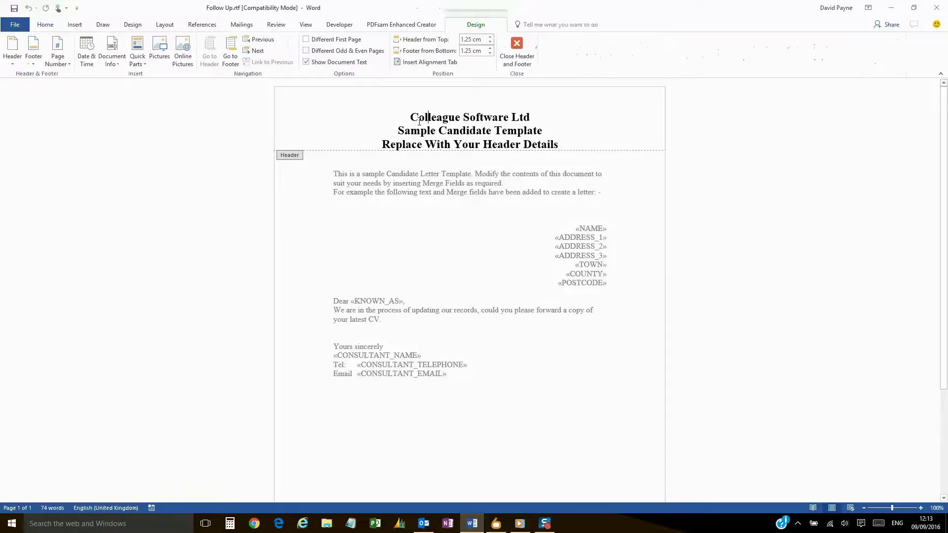
key(ctrl+a)
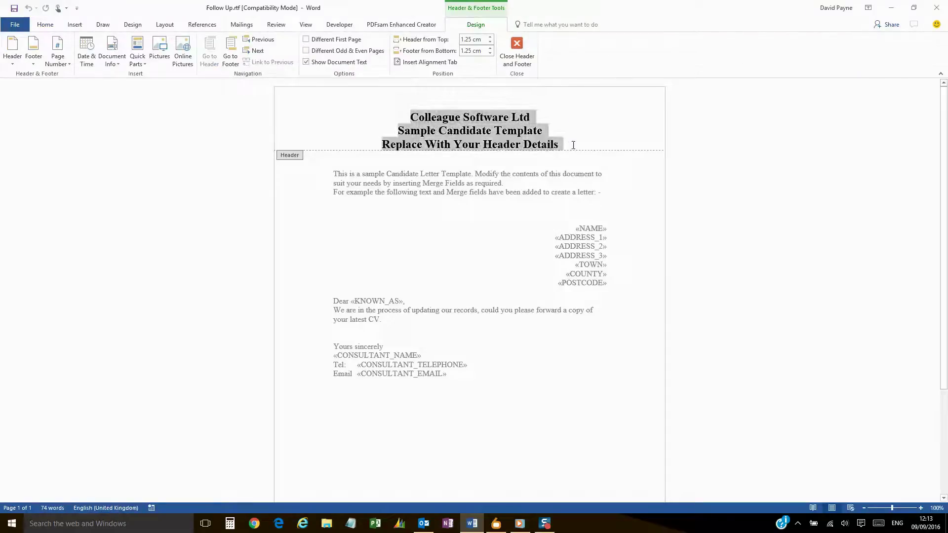
key(Delete)
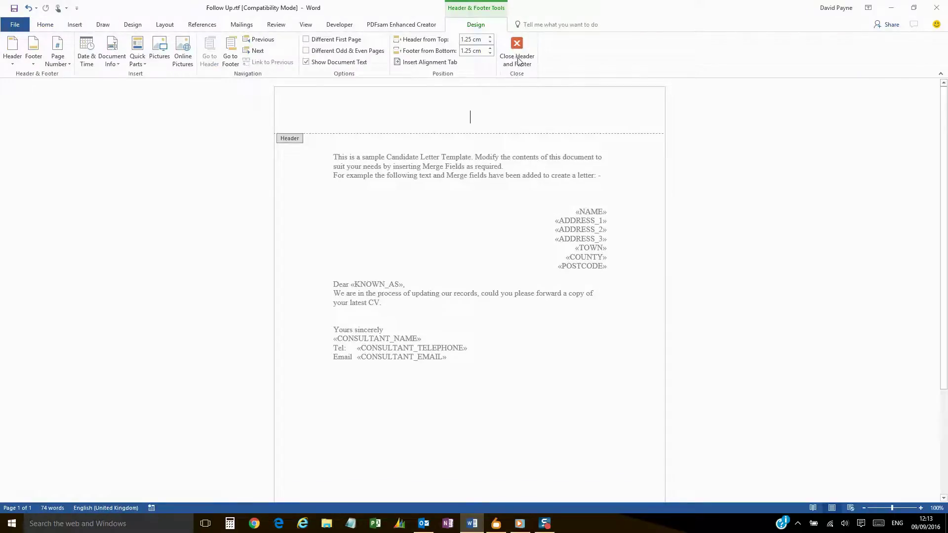
click(518, 61)
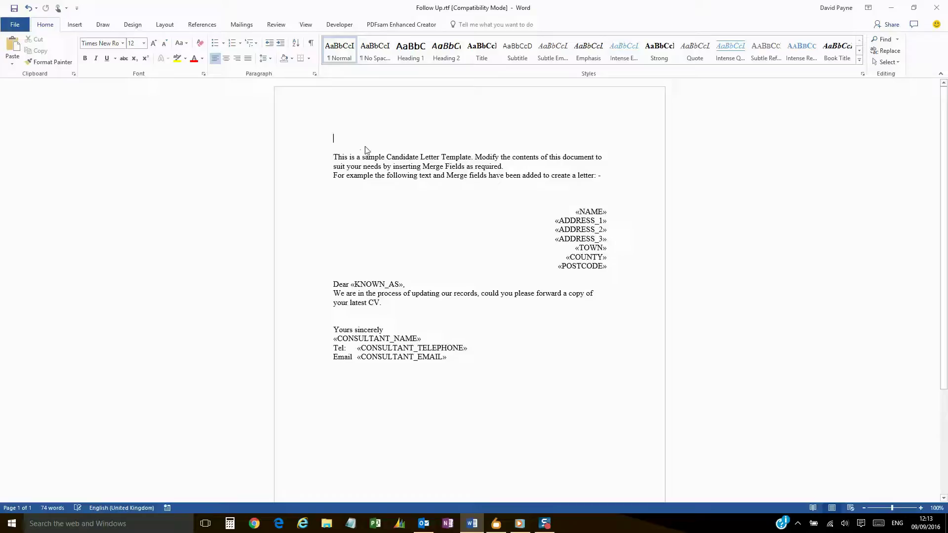
Replace the whole sample body with a "Hi ," message asking about interest in a new job, with blank Email, Telephone and Mobile lines.
key(ctrl+a)
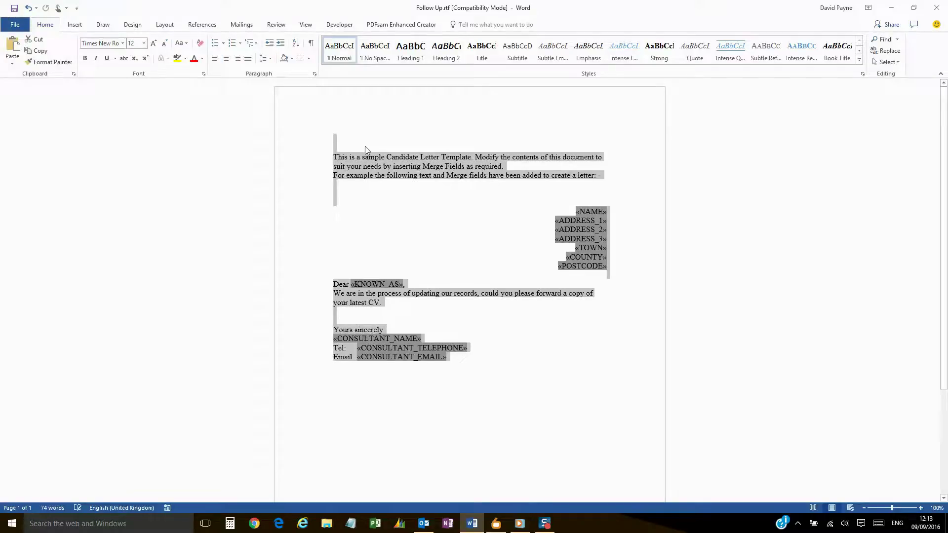
click(367, 153)
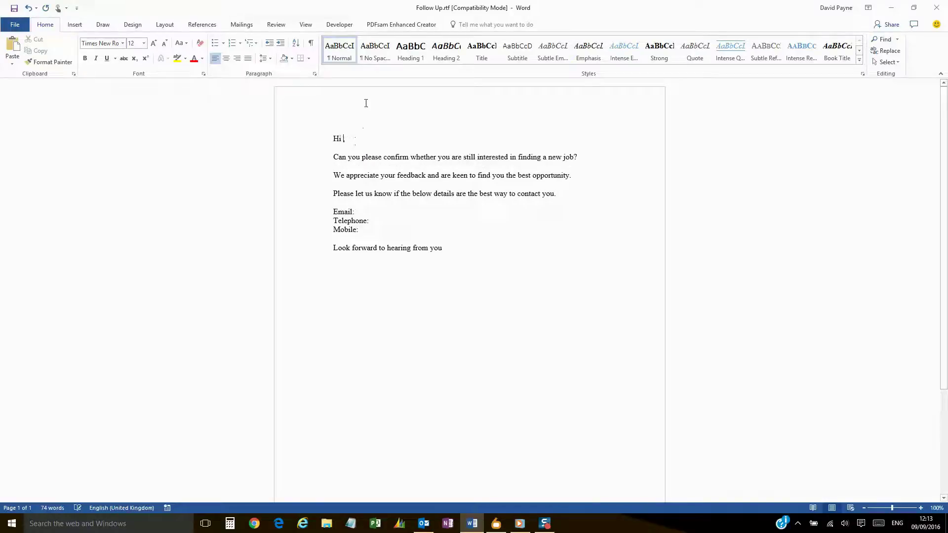
Insert the KNOWN_AS merge field between "Hi" and the comma in the greeting line.
click(241, 25)
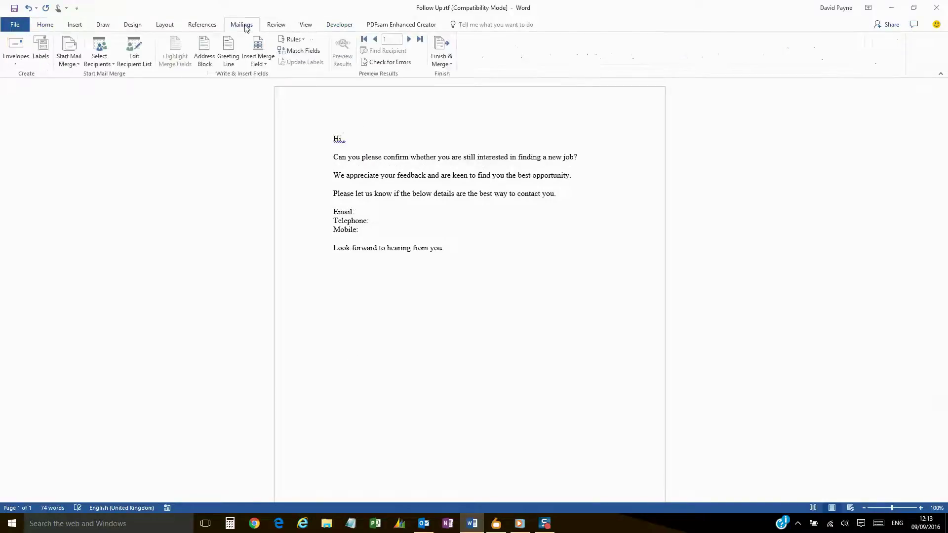
click(266, 65)
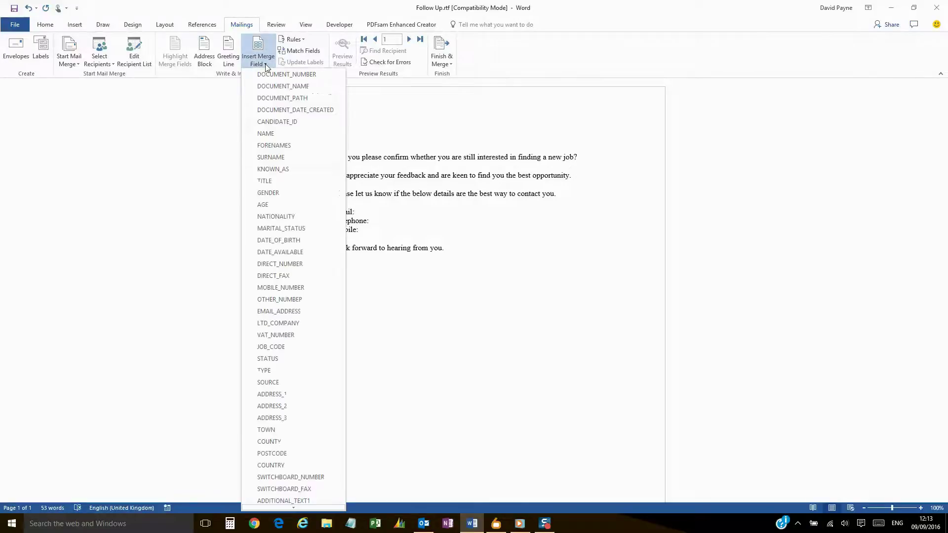
click(286, 173)
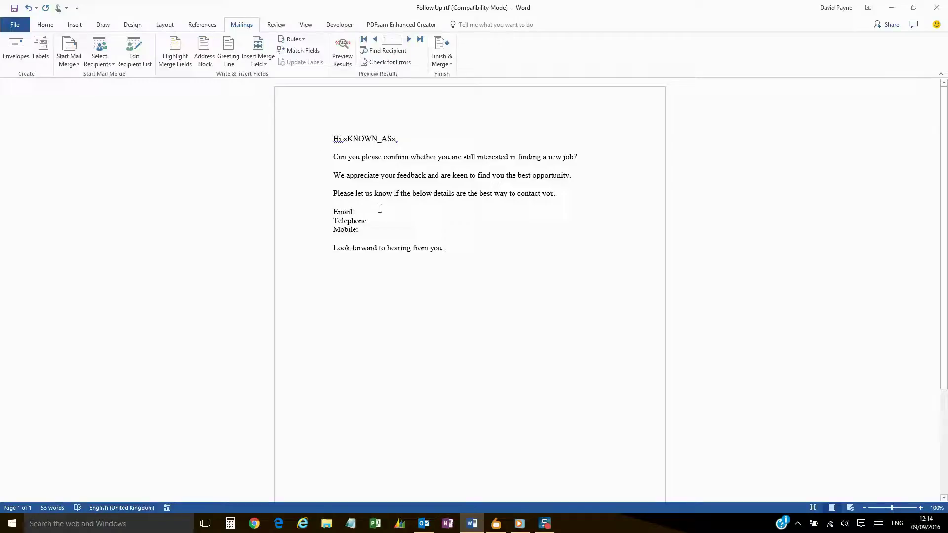
Insert the EMAIL_ADDRESS, DIRECT_NUMBER and MOBILE_NUMBER merge fields after the Email, Telephone and Mobile labels respectively.
click(260, 63)
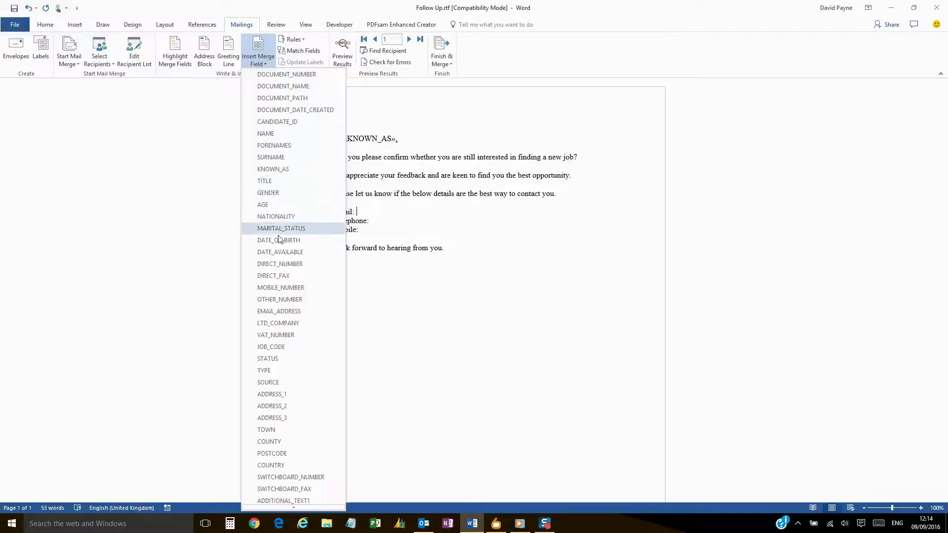
click(297, 310)
click(388, 220)
click(258, 62)
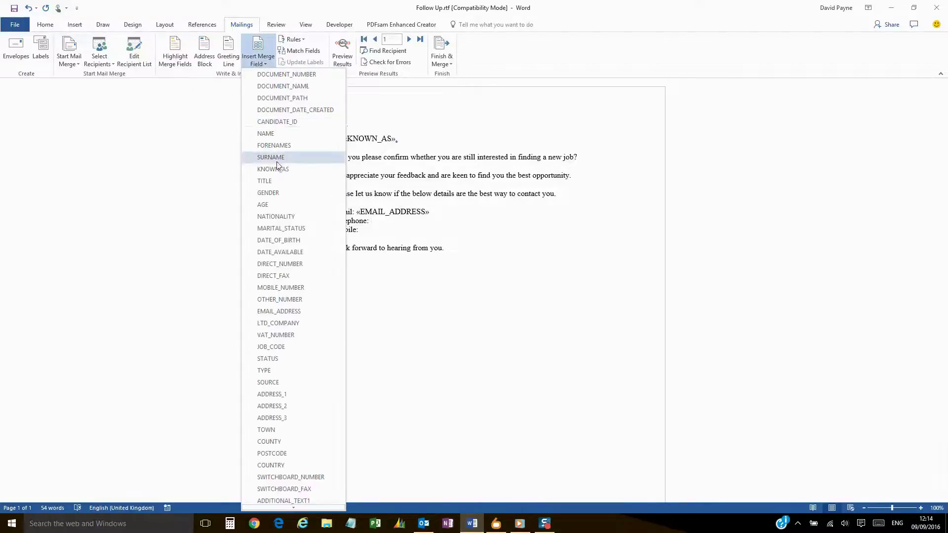
click(307, 266)
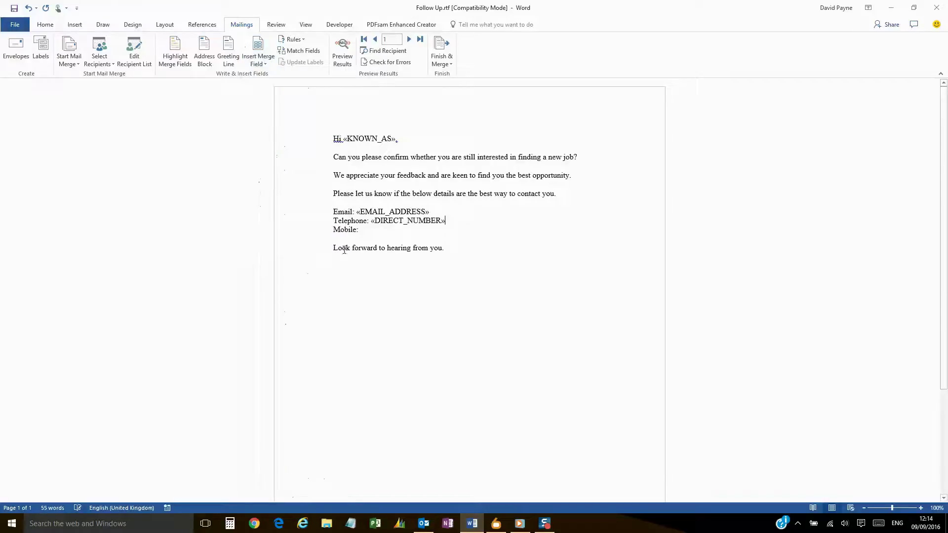
click(267, 64)
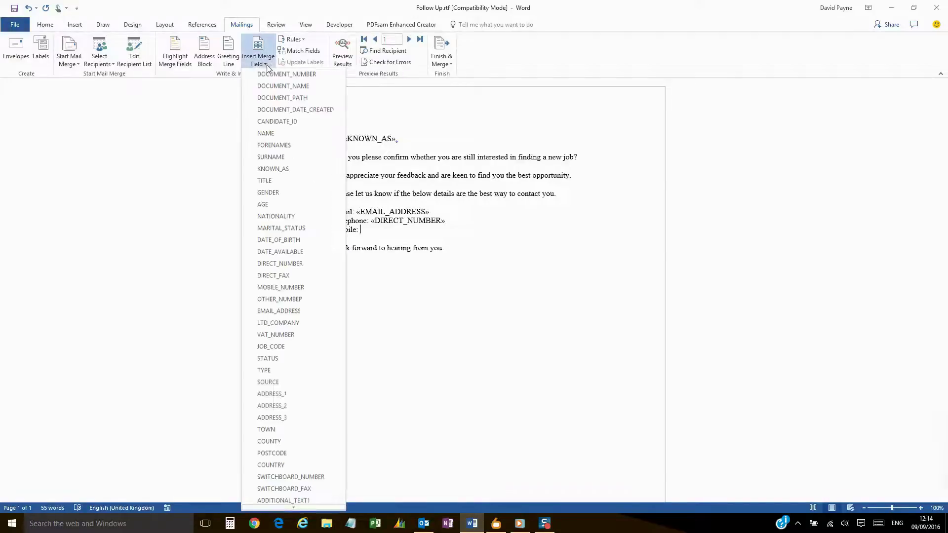
click(295, 289)
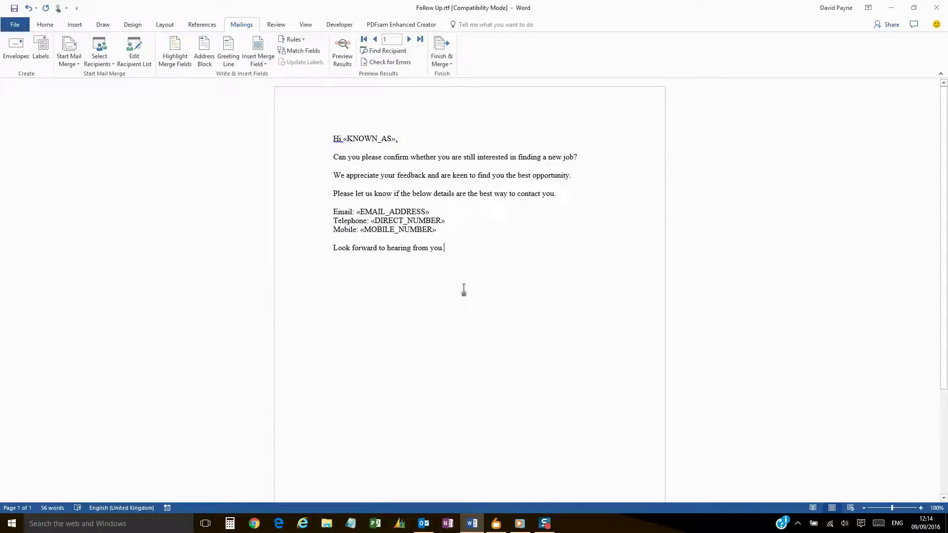
Examine the full list of database merge fields, including the qualification and custom fields, without inserting any.
click(257, 44)
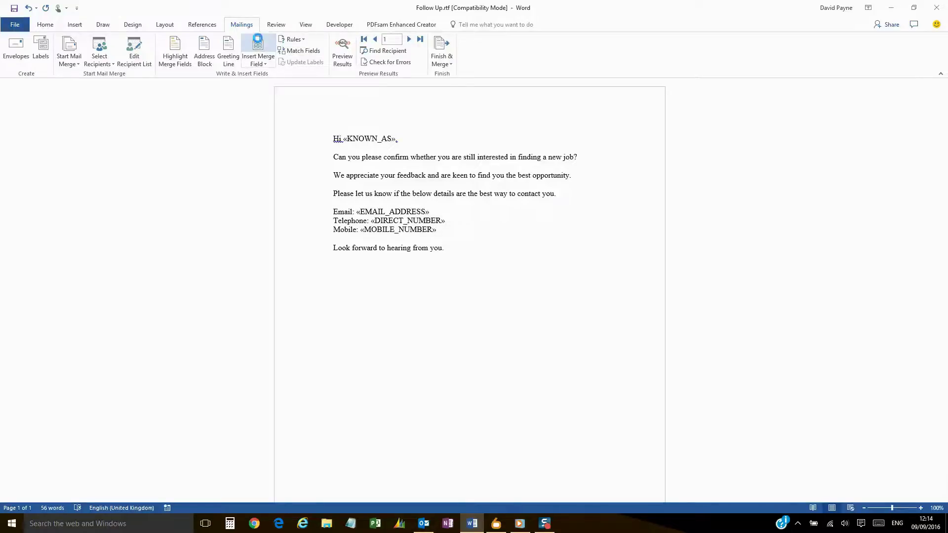
drag(469, 176, 652, 126)
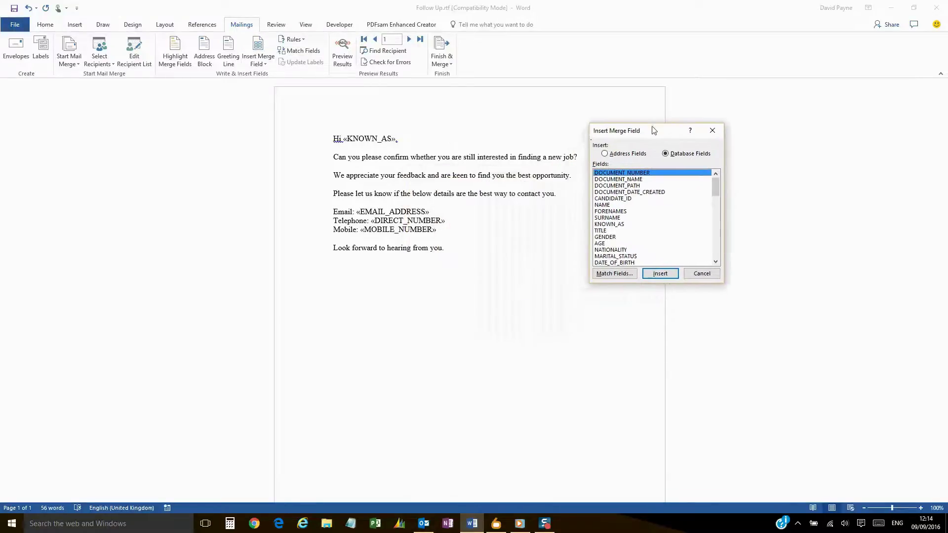
drag(719, 184, 721, 250)
click(636, 258)
click(636, 245)
click(635, 240)
click(634, 233)
click(635, 226)
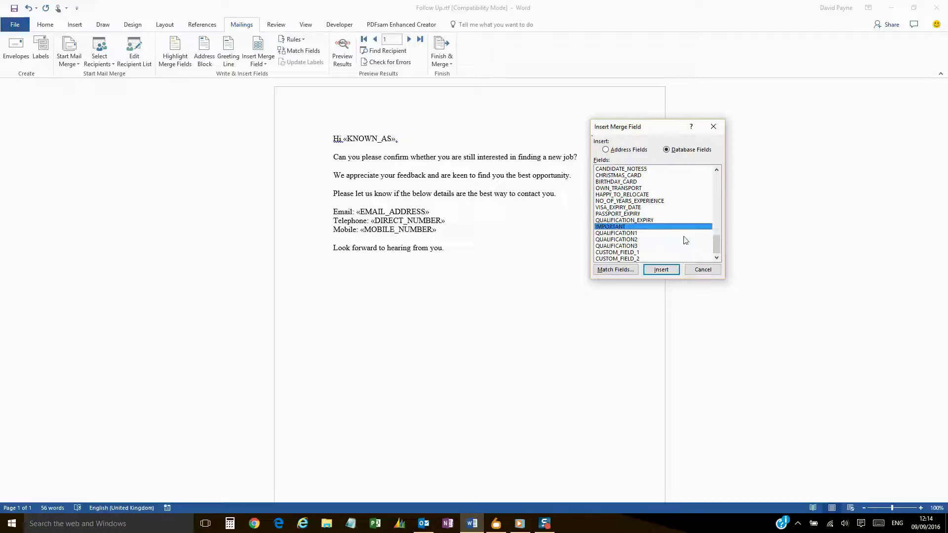
click(703, 270)
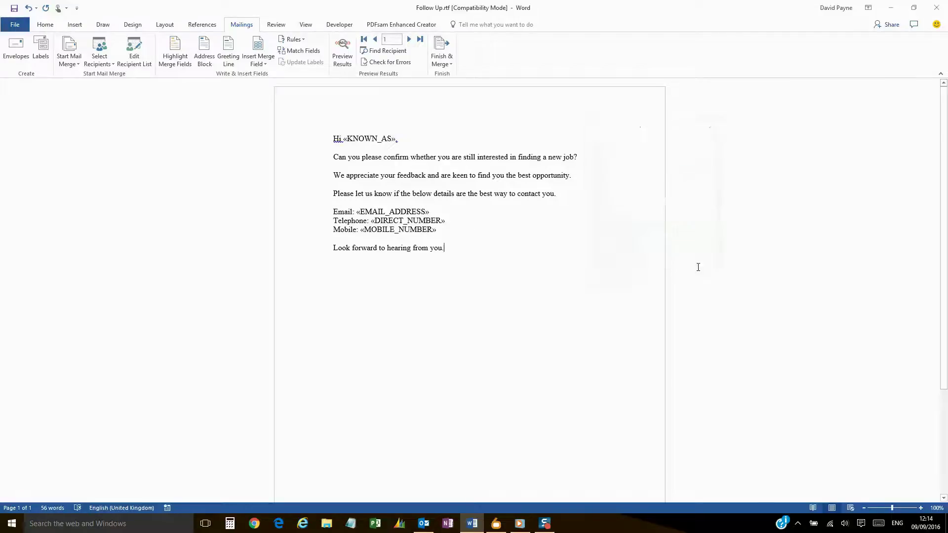
Retype the full stop ending the closing sentence and close the template document, returning to Colleague.
key(BackSpace)
text(.)
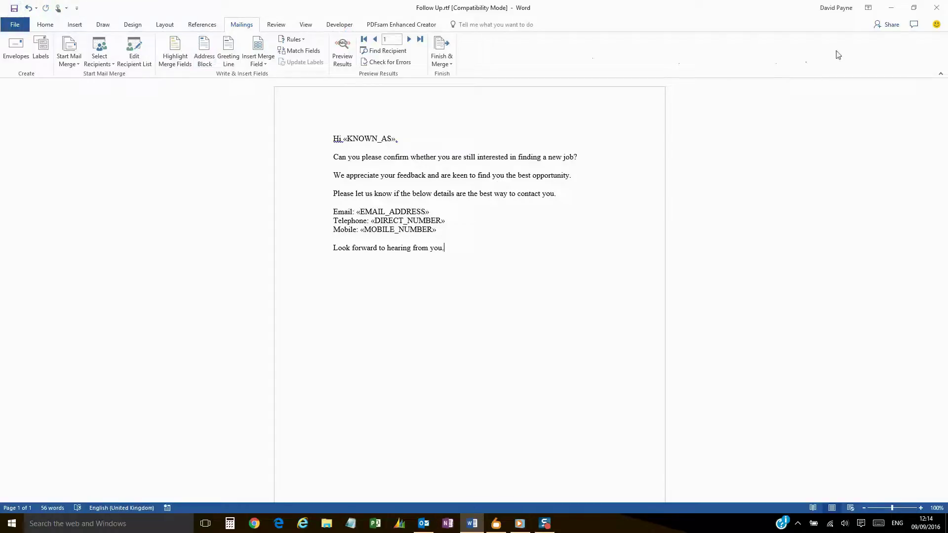
click(938, 9)
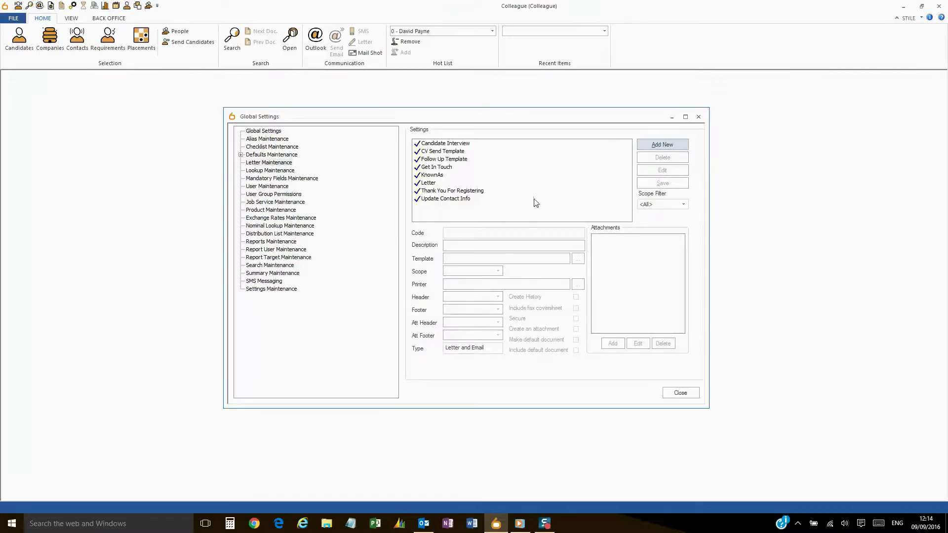
Attach terms-and-conditions.pdf from the C:\Colleague folder to the Follow Up Template, without including the header/footer.
click(469, 160)
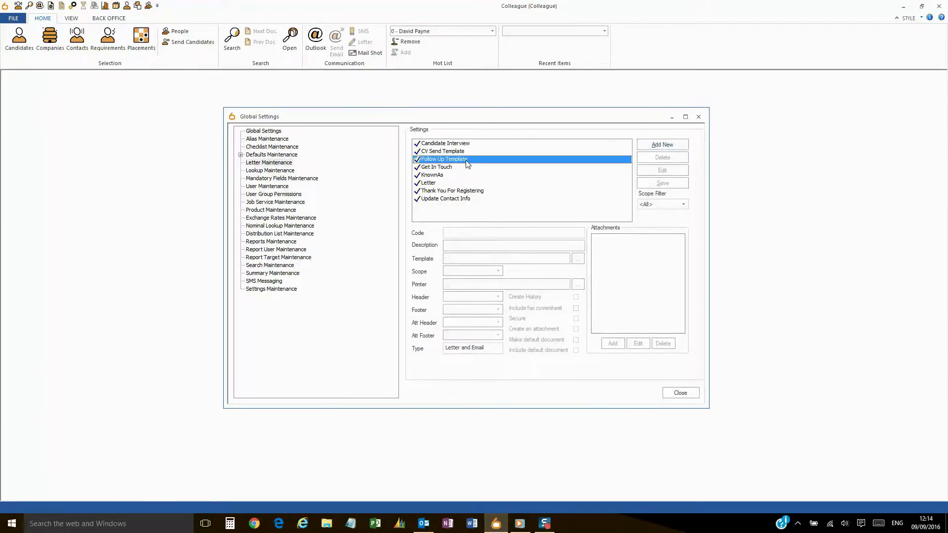
click(615, 344)
click(614, 345)
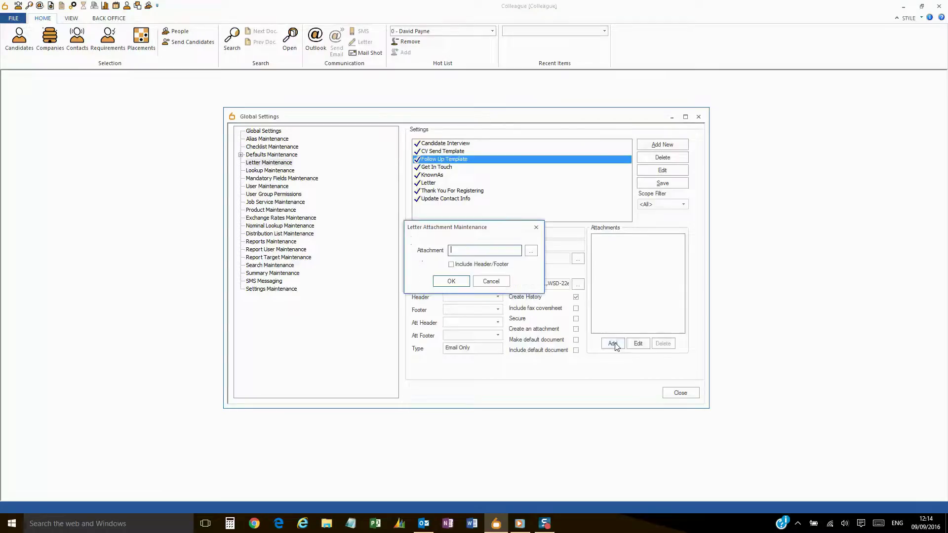
click(531, 251)
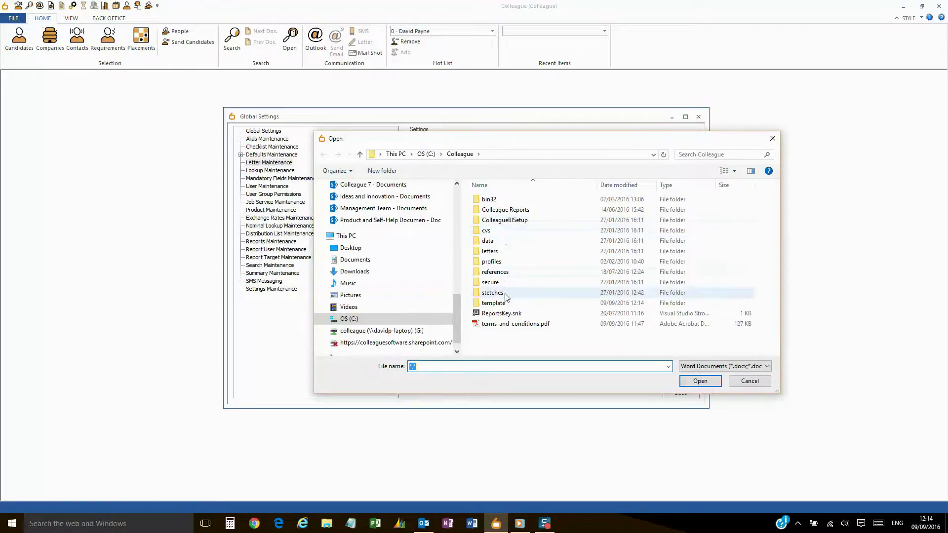
double_click(518, 324)
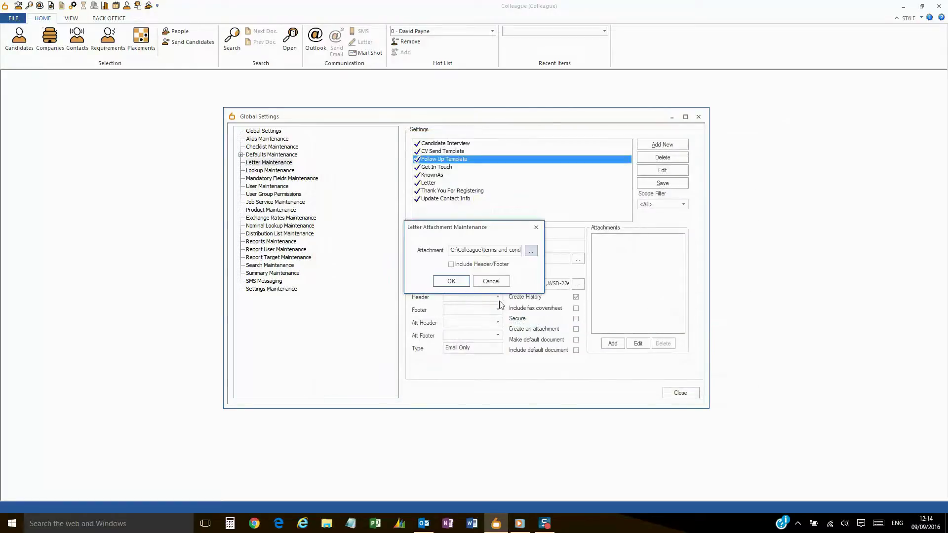
click(451, 281)
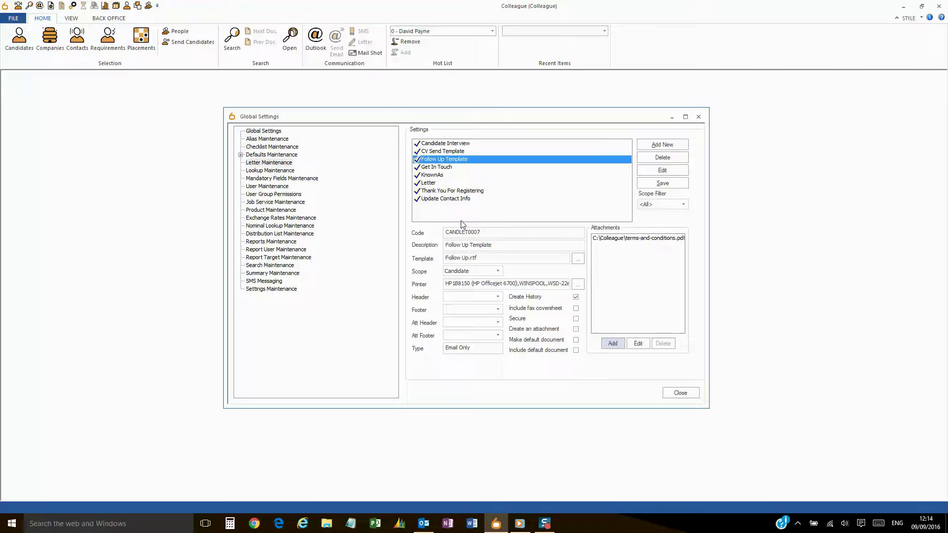
Check the Headers & Footers lookup in Lookup Maintenance and the details of its ColleagueHeader.doc entry.
click(264, 170)
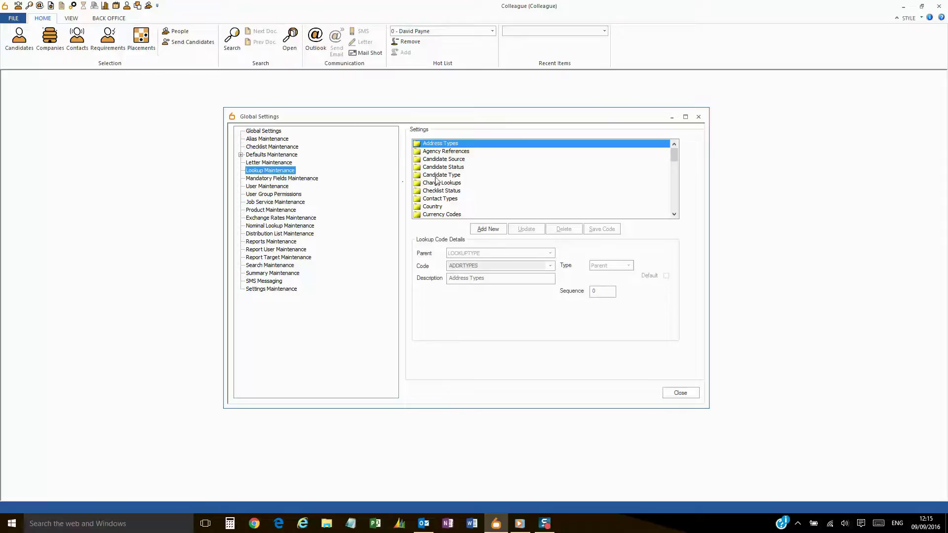
scroll(444, 178, down, 1)
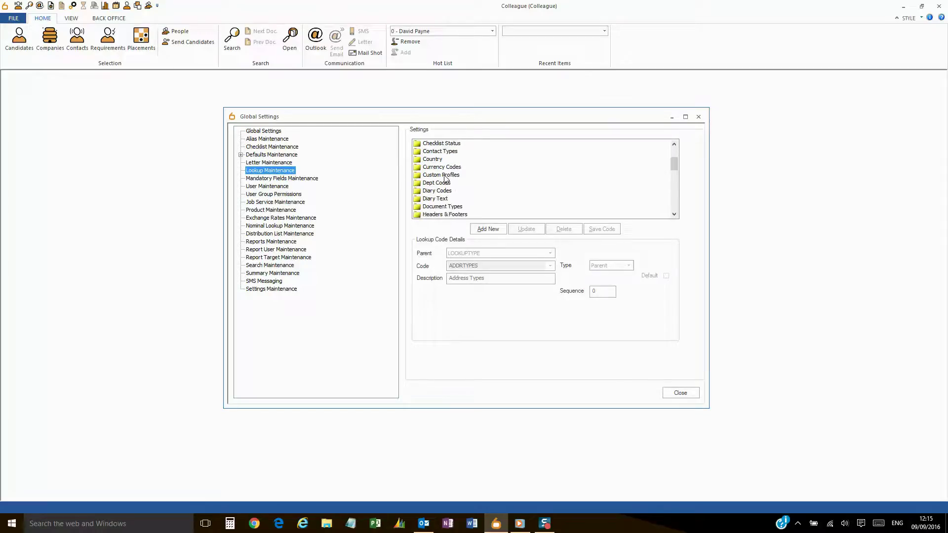
scroll(457, 188, down, 2)
double_click(444, 191)
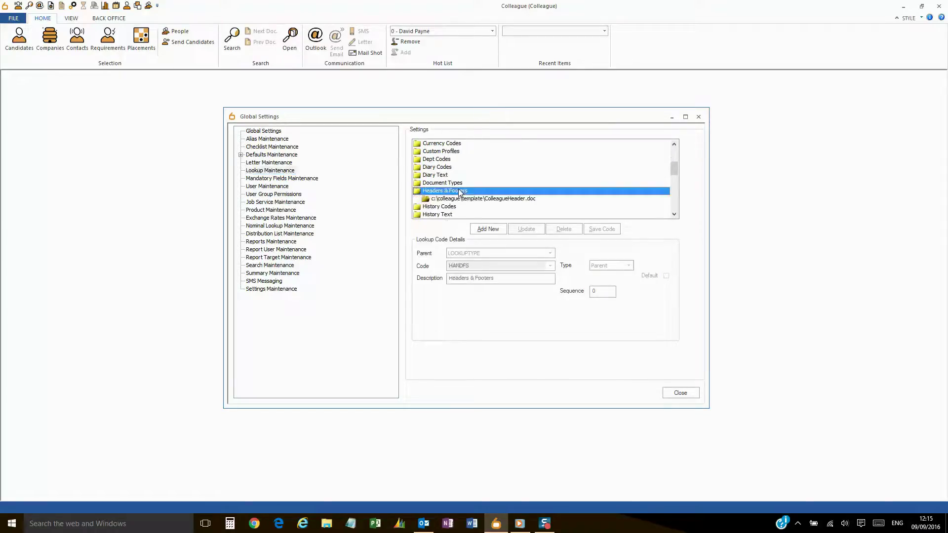
click(464, 198)
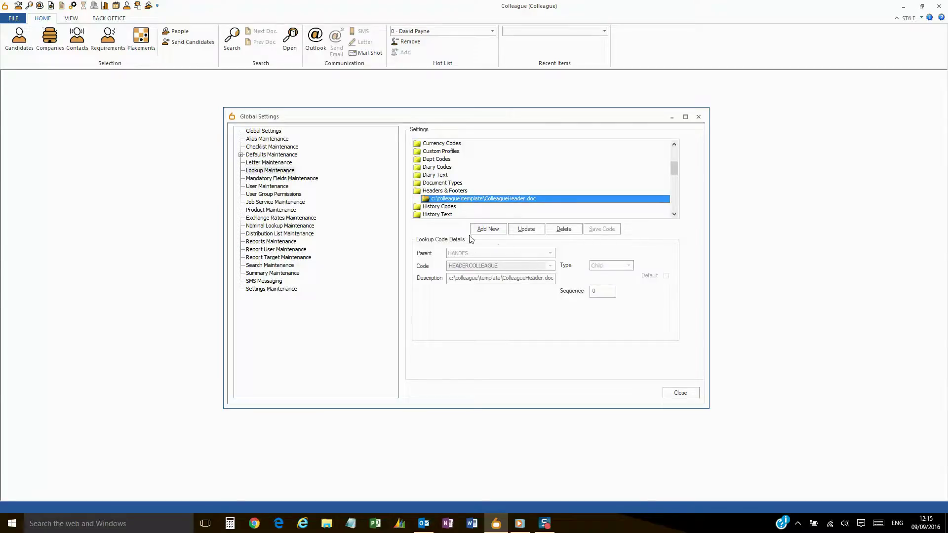
double_click(462, 192)
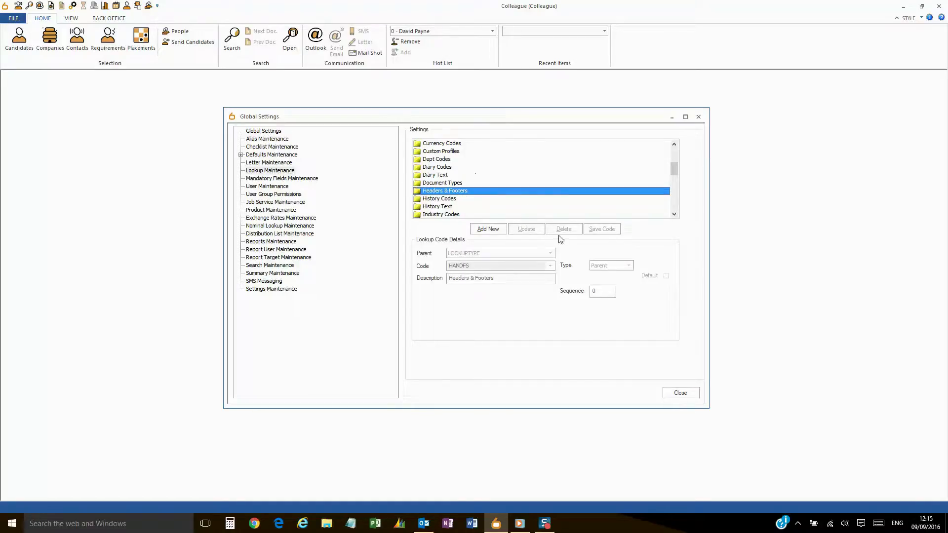
Close Global Settings, acknowledge the restart notice, and reconnect to Colleague by disconnecting and signing in again.
click(680, 393)
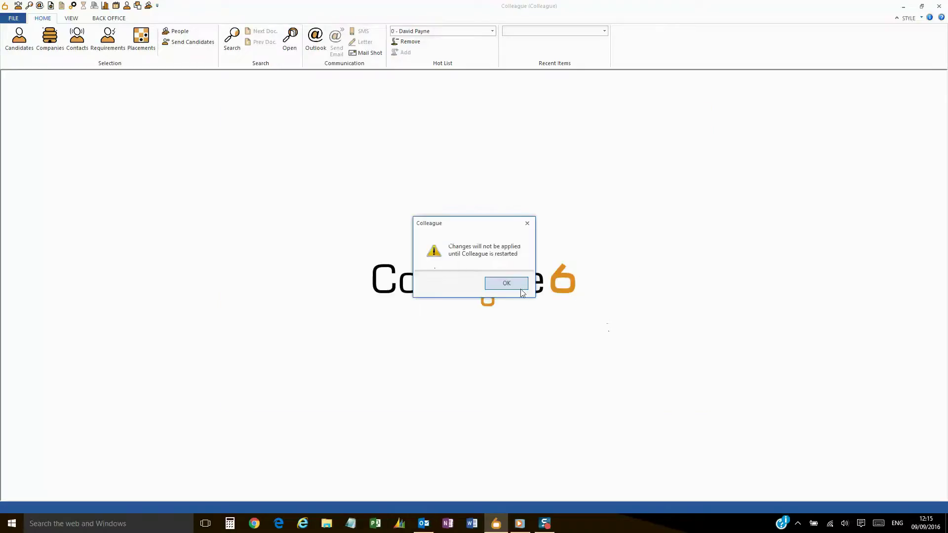
click(499, 282)
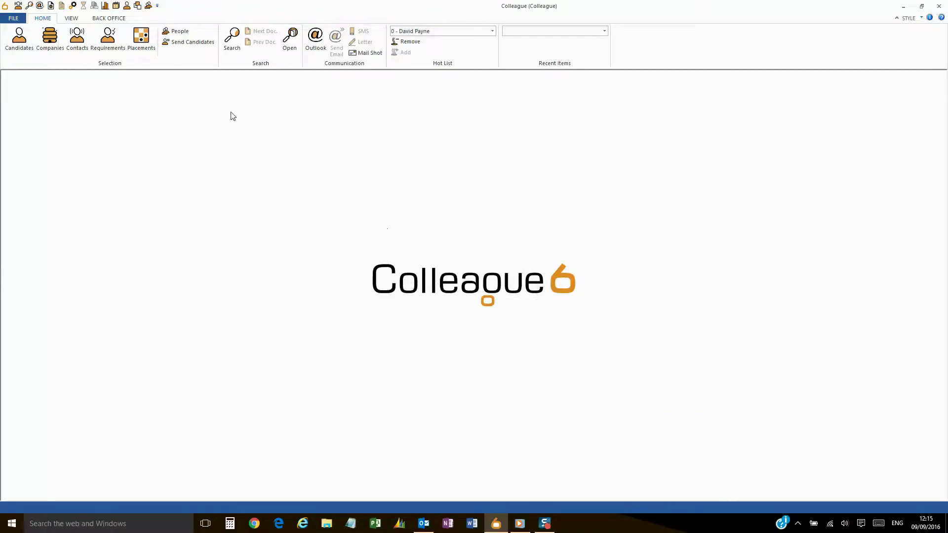
click(13, 18)
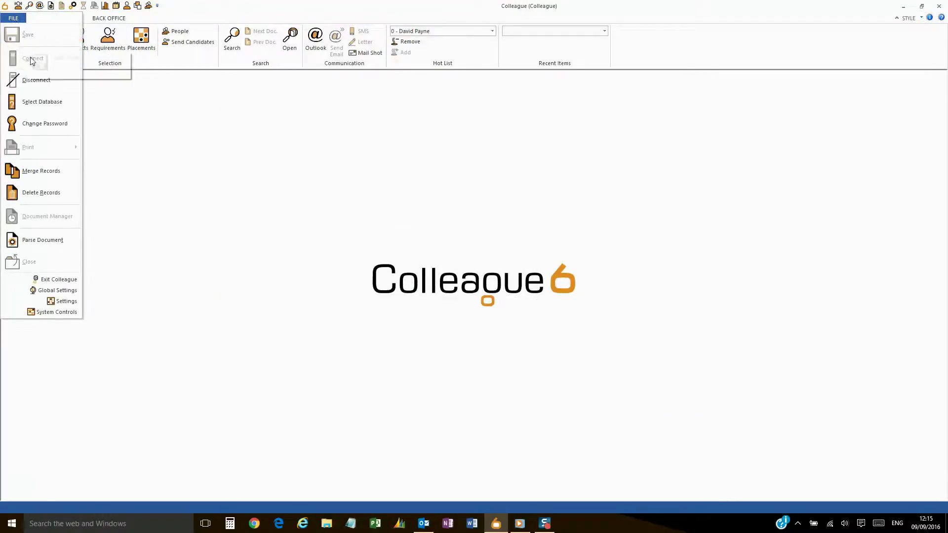
click(35, 81)
click(15, 19)
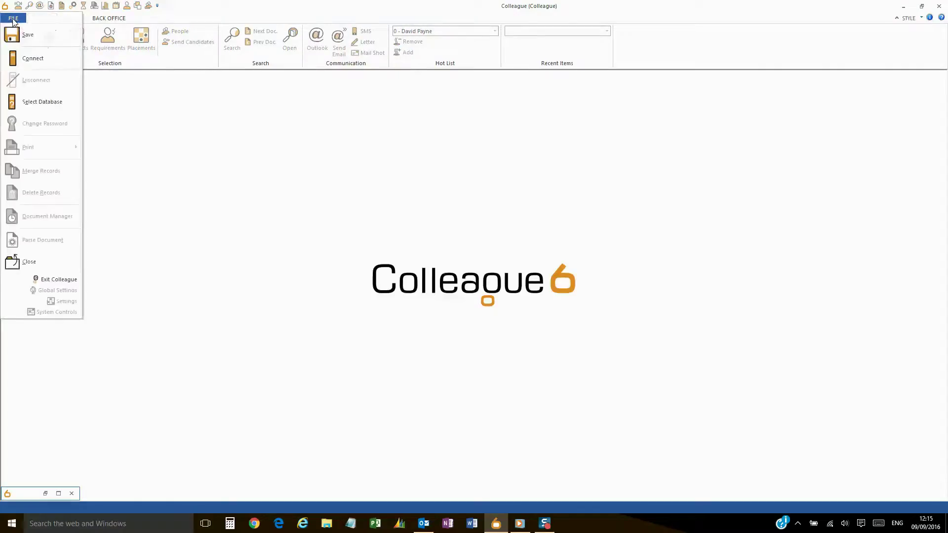
click(27, 59)
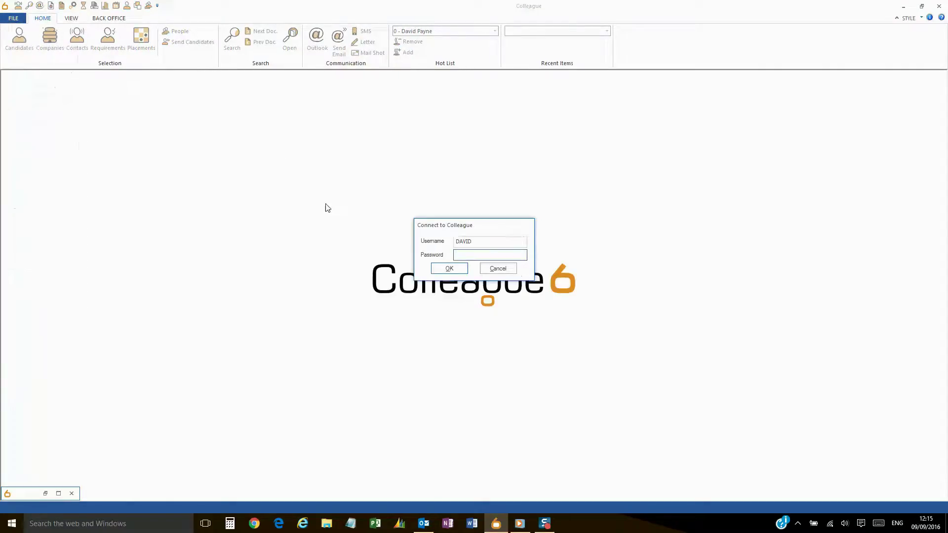
key(Return)
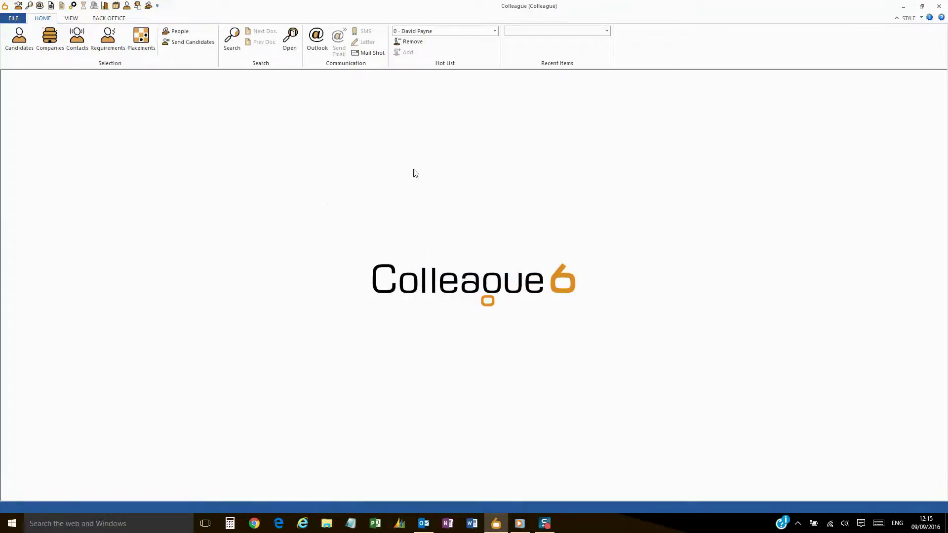
Open the hot-list candidate's record and switch to the untitled Outlook message addressed to that candidate.
click(437, 31)
click(435, 43)
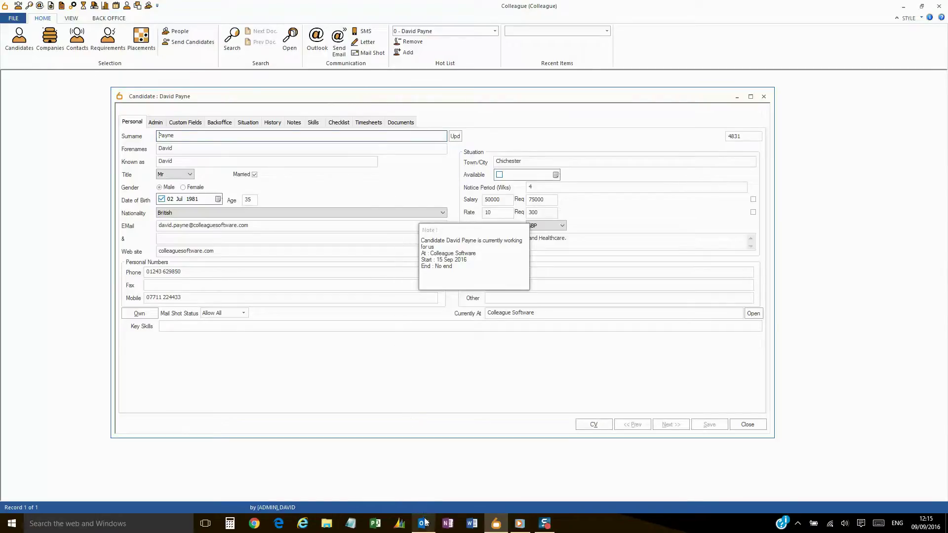
mouse_move(425, 525)
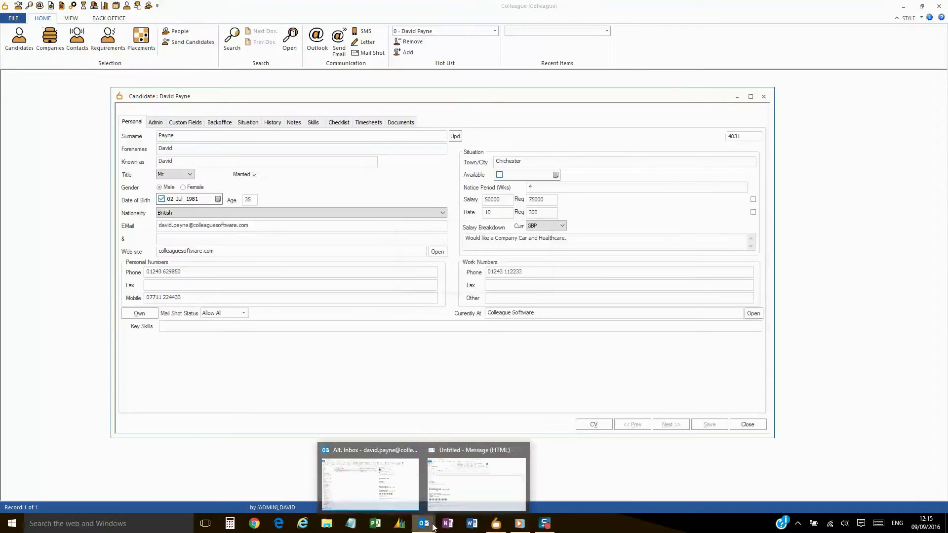
click(474, 466)
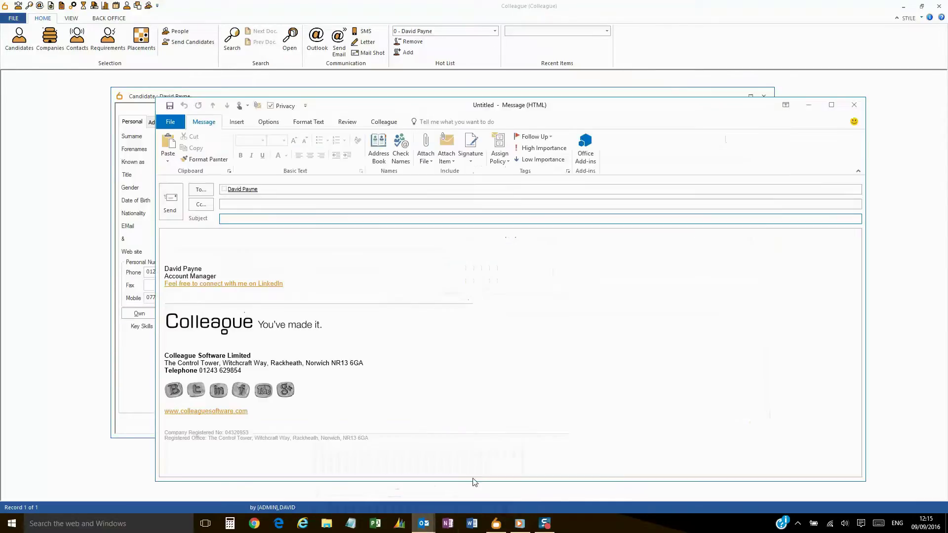
Insert the Follow Up Template into the email through Colleague's Outlook template tools.
click(383, 121)
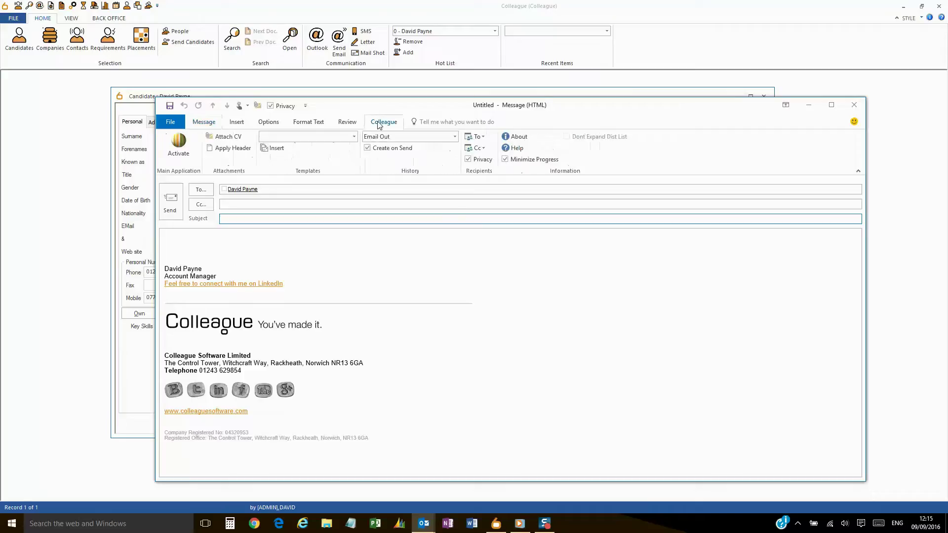
click(354, 137)
click(339, 161)
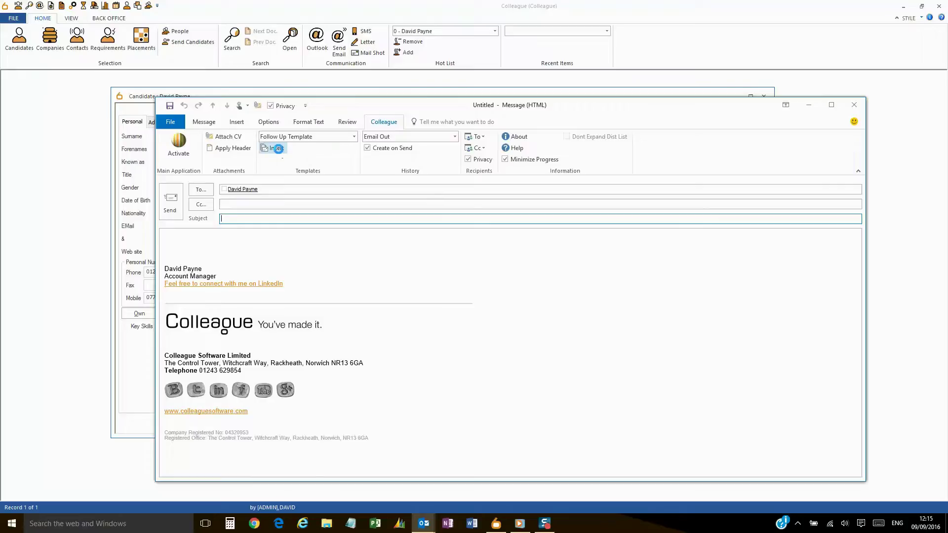
click(280, 152)
Send the email with the subject "Follow Up Email" and close the candidate record.
click(285, 220)
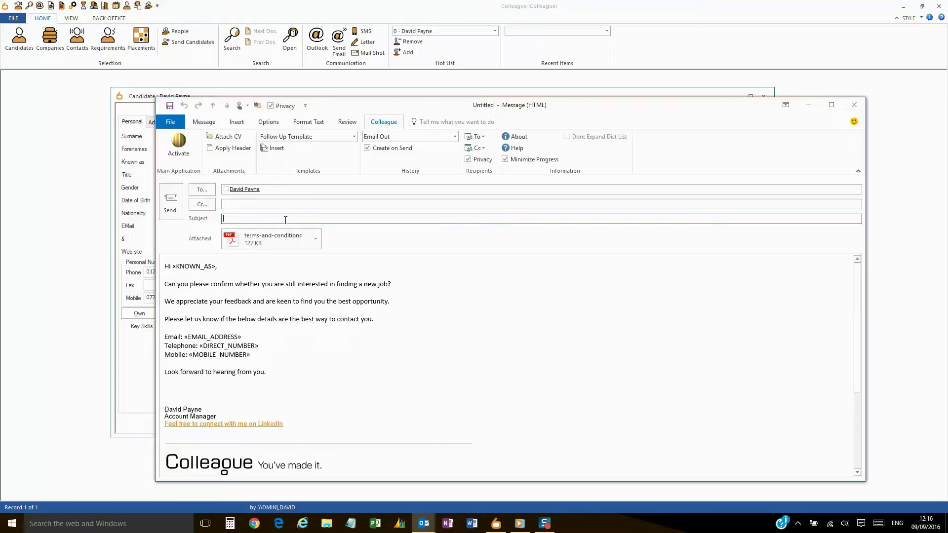
text(Follow Up Email)
click(172, 201)
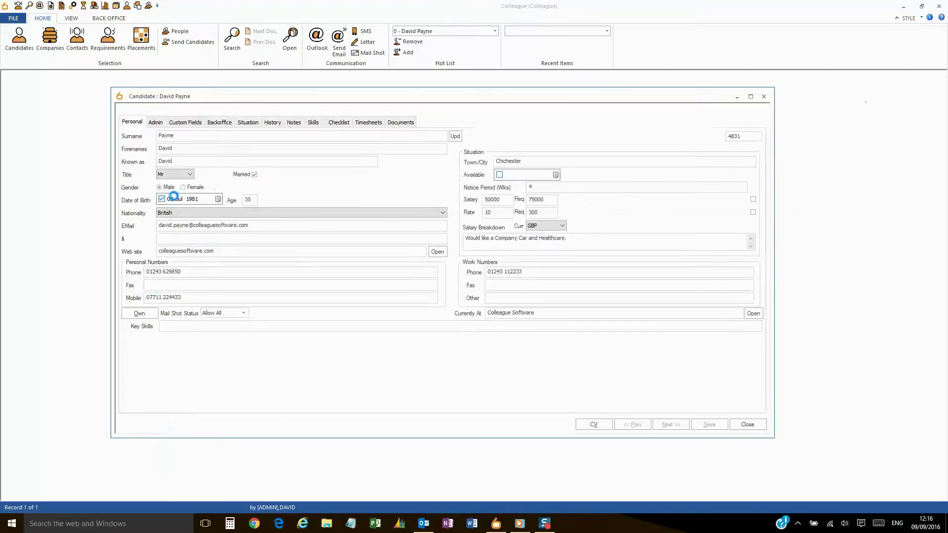
click(751, 425)
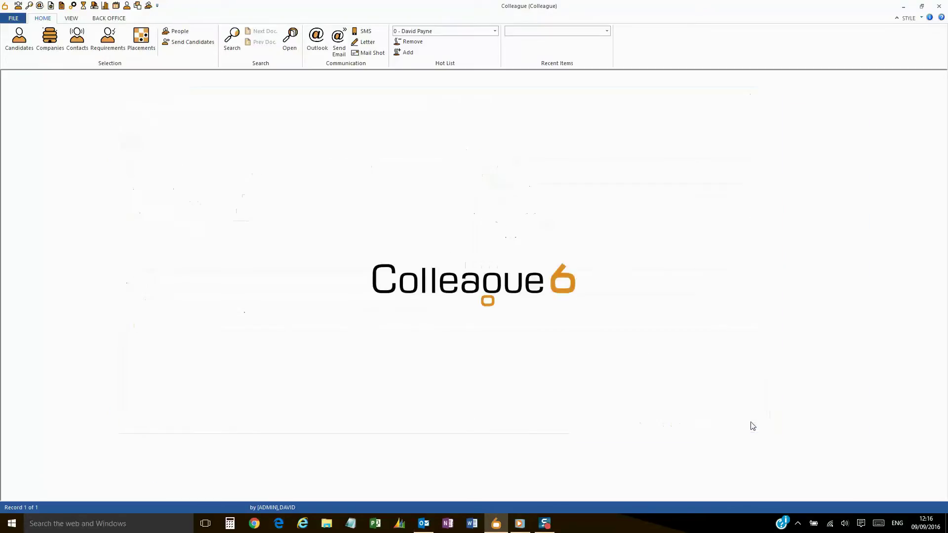